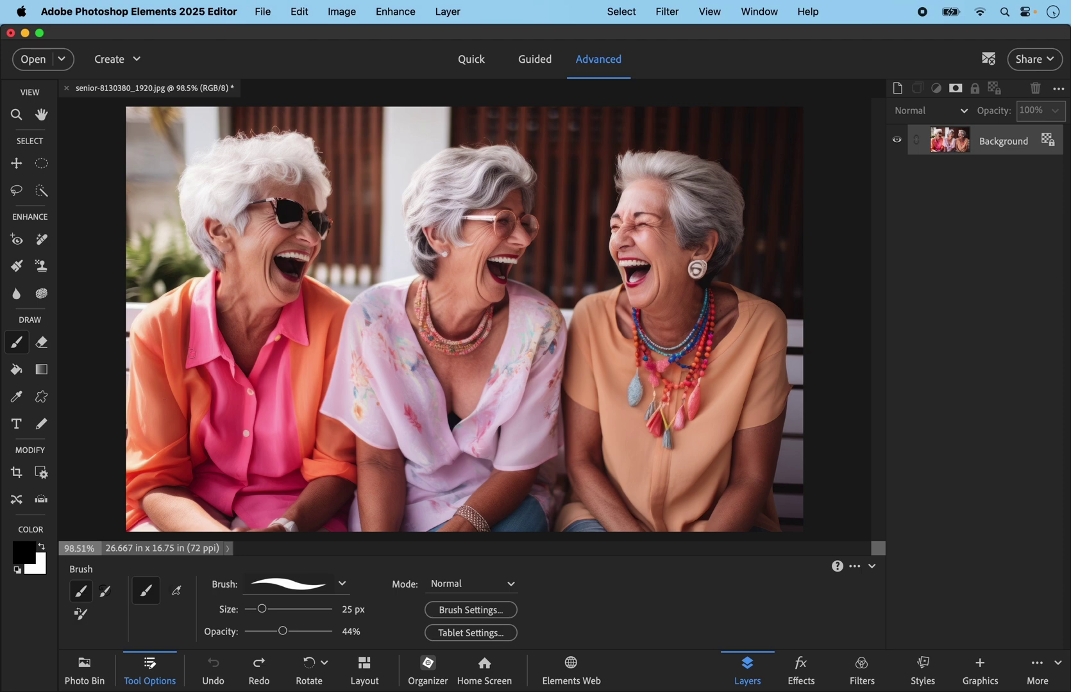
# Open Change Object Color and paint an 80 px Quick Selection over the left woman's orange-pink shirt.
pyautogui.click(395, 14)
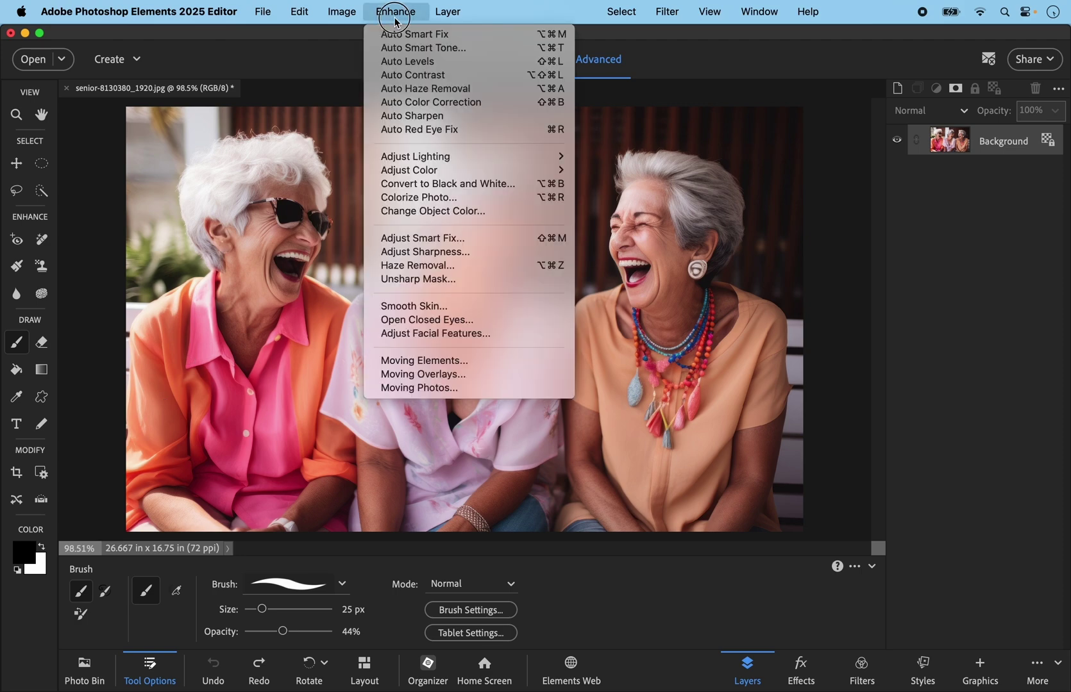
pyautogui.click(414, 211)
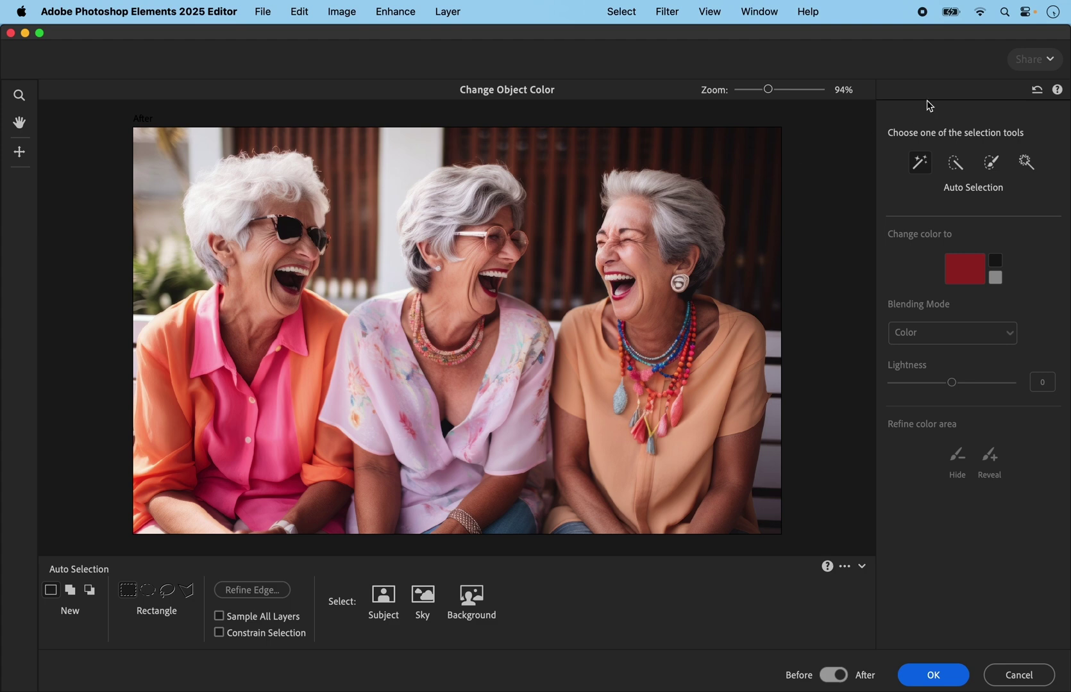
pyautogui.click(955, 163)
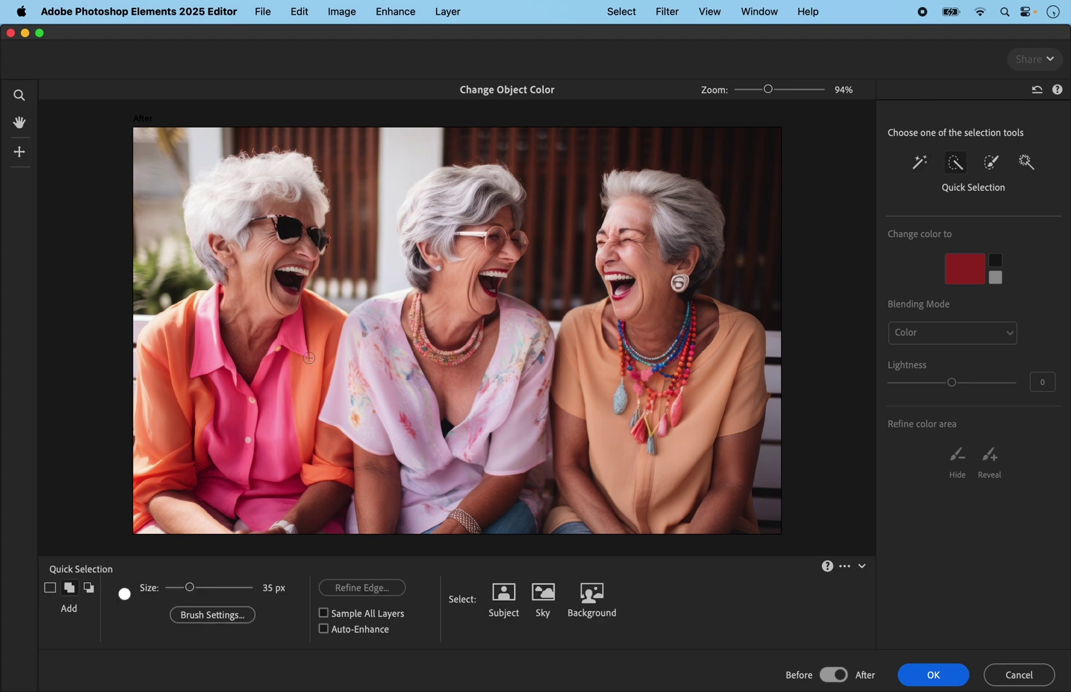
pyautogui.press(']')
pyautogui.press(']')
pyautogui.press(']')
pyautogui.press(']')
pyautogui.press(']')
pyautogui.press(']')
pyautogui.press(']')
pyautogui.press(']')
pyautogui.press(']')
pyautogui.moveTo(178, 347)
pyautogui.mouseDown()
pyautogui.moveTo(199, 311)
pyautogui.moveTo(160, 350)
pyautogui.moveTo(155, 407)
pyautogui.moveTo(260, 377)
pyautogui.moveTo(324, 317)
pyautogui.moveTo(292, 368)
pyautogui.moveTo(330, 468)
pyautogui.moveTo(308, 497)
pyautogui.moveTo(196, 507)
pyautogui.moveTo(143, 389)
pyautogui.moveTo(142, 339)
pyautogui.mouseUp()
pyautogui.moveTo(181, 386); pyautogui.dragTo(182, 386)
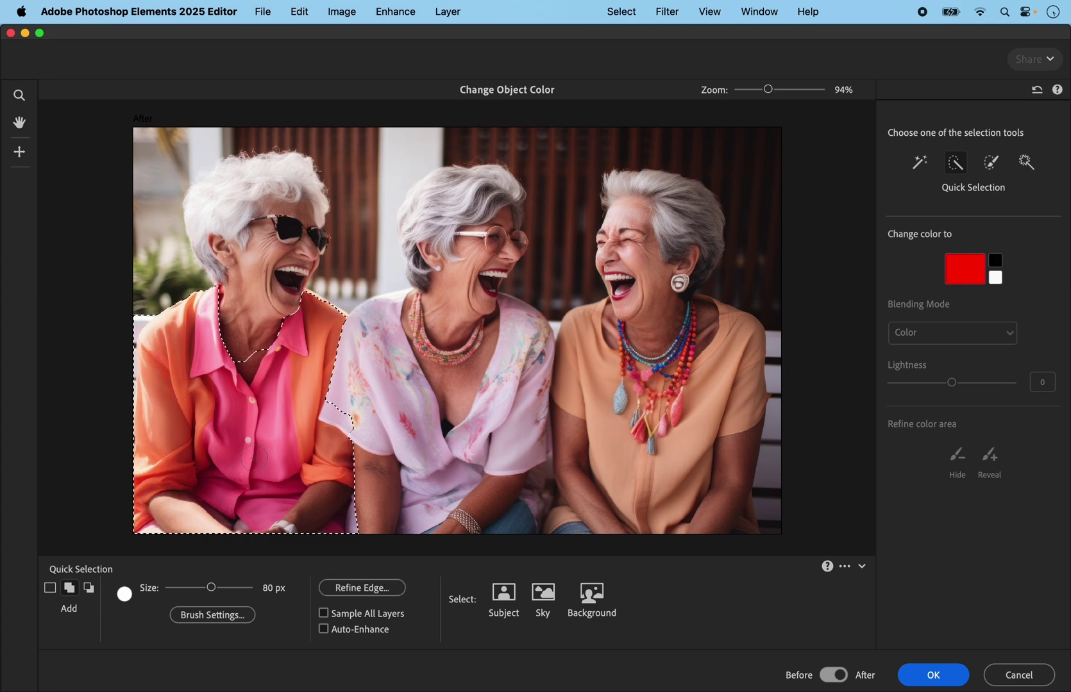
# Set Quick Selection to Subtract with a 40 px brush to remove the neckline skin.
pyautogui.click(89, 589)
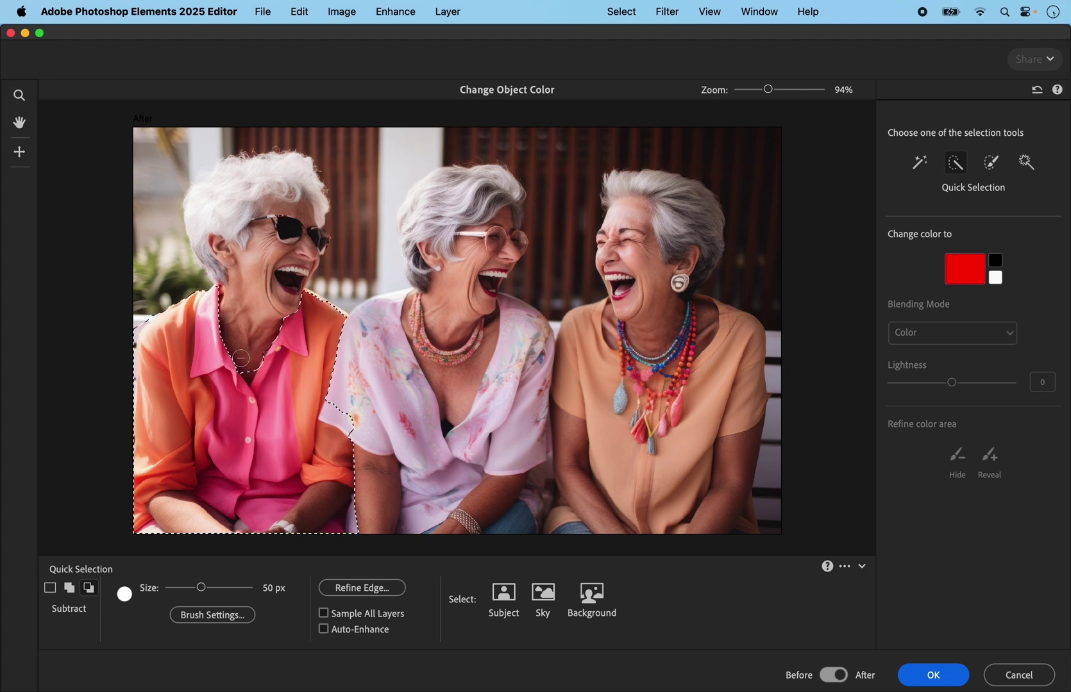
pyautogui.press('[')
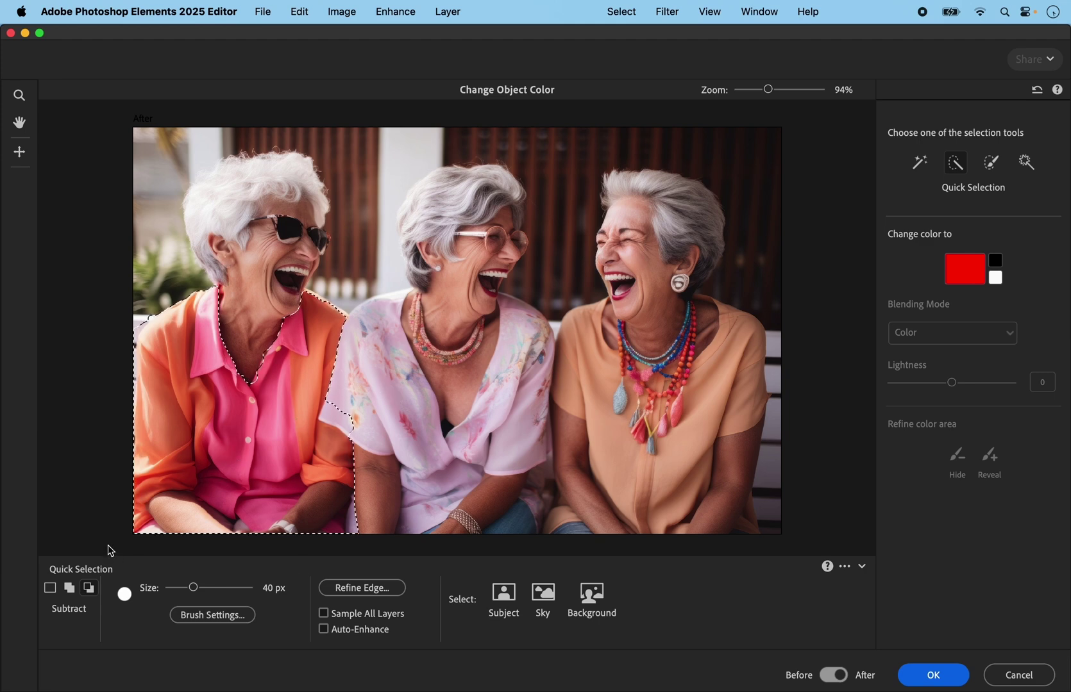
pyautogui.click(69, 588)
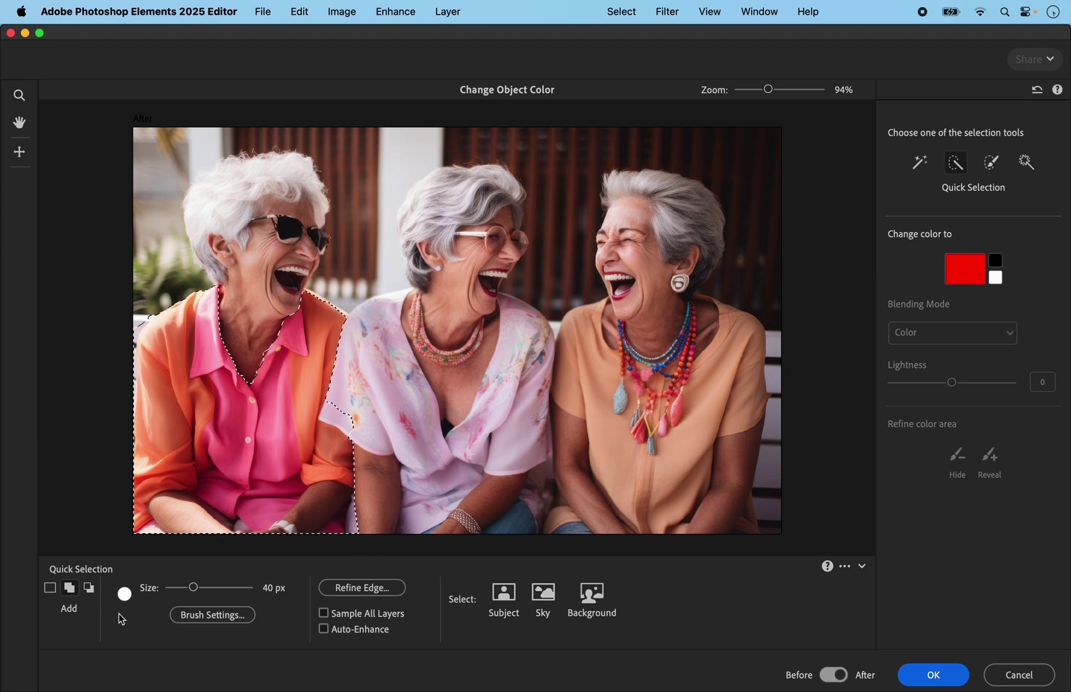
pyautogui.click(90, 589)
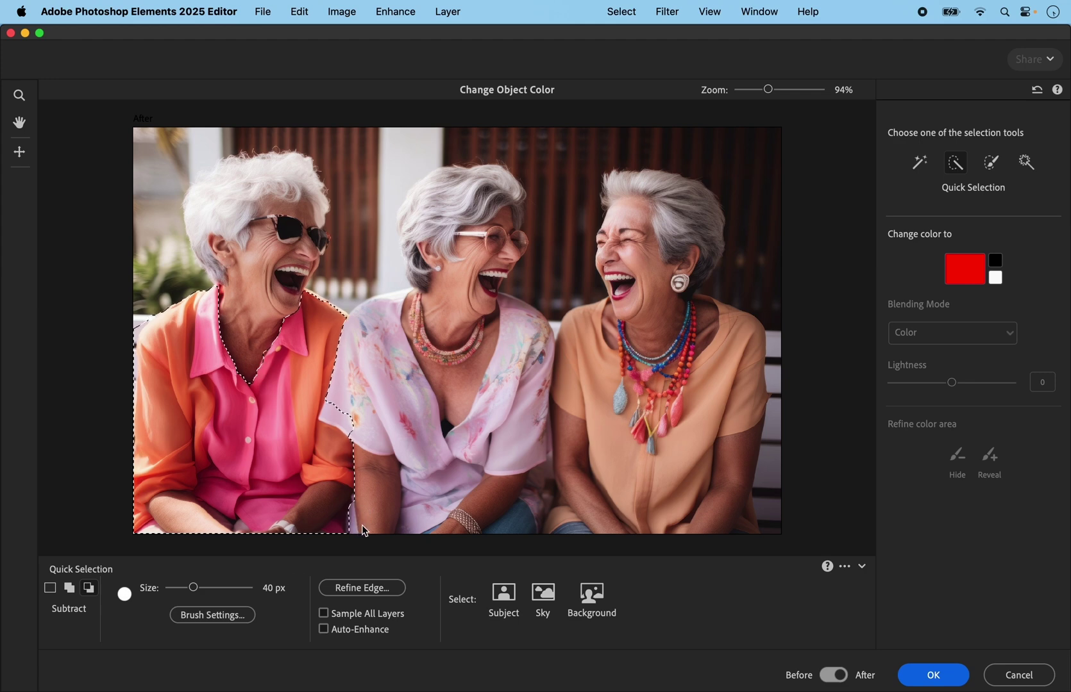
# Subtract both forearms from the shirt selection, tightening the edge along the top of the forearm.
pyautogui.click(334, 497)
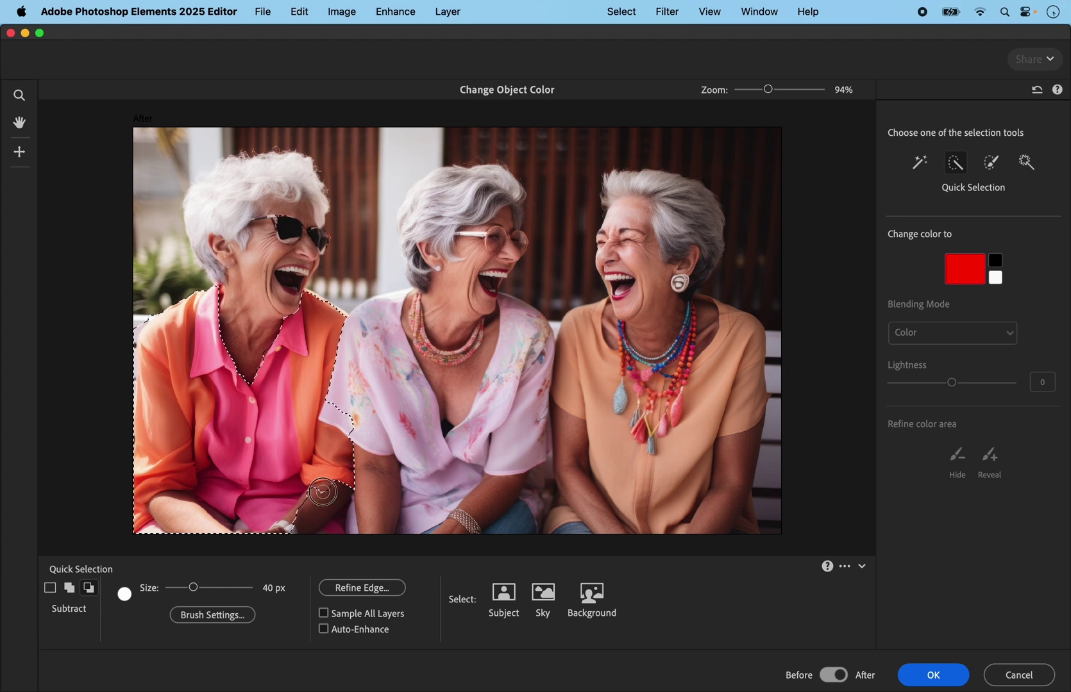
pyautogui.click(164, 508)
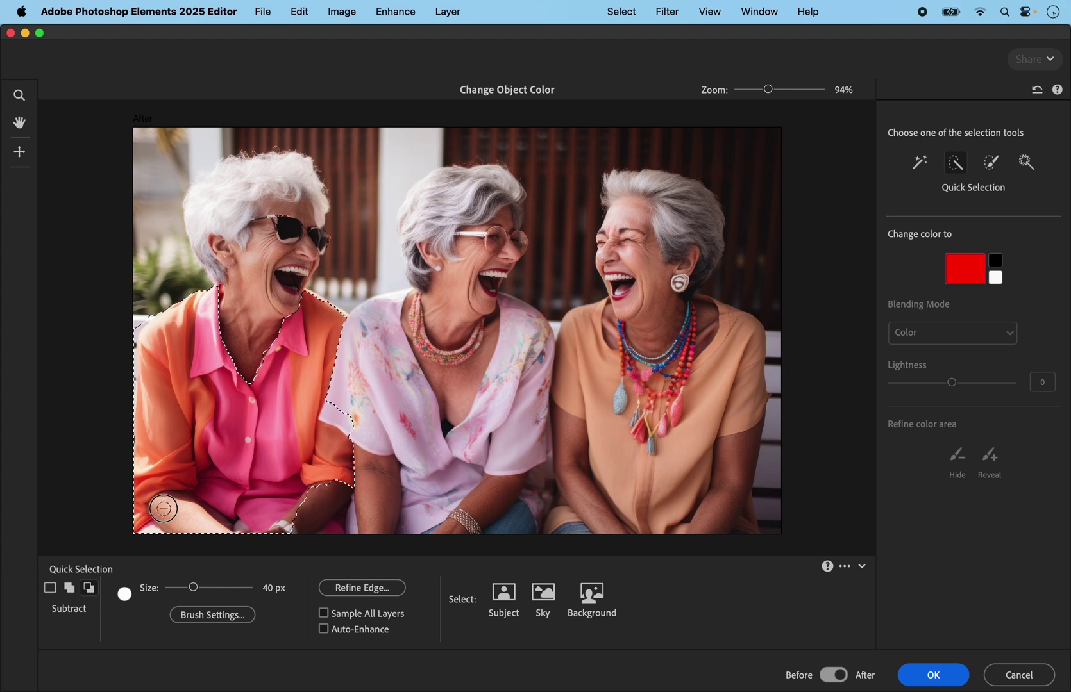
pyautogui.moveTo(187, 525); pyautogui.dragTo(227, 542)
pyautogui.click(180, 513)
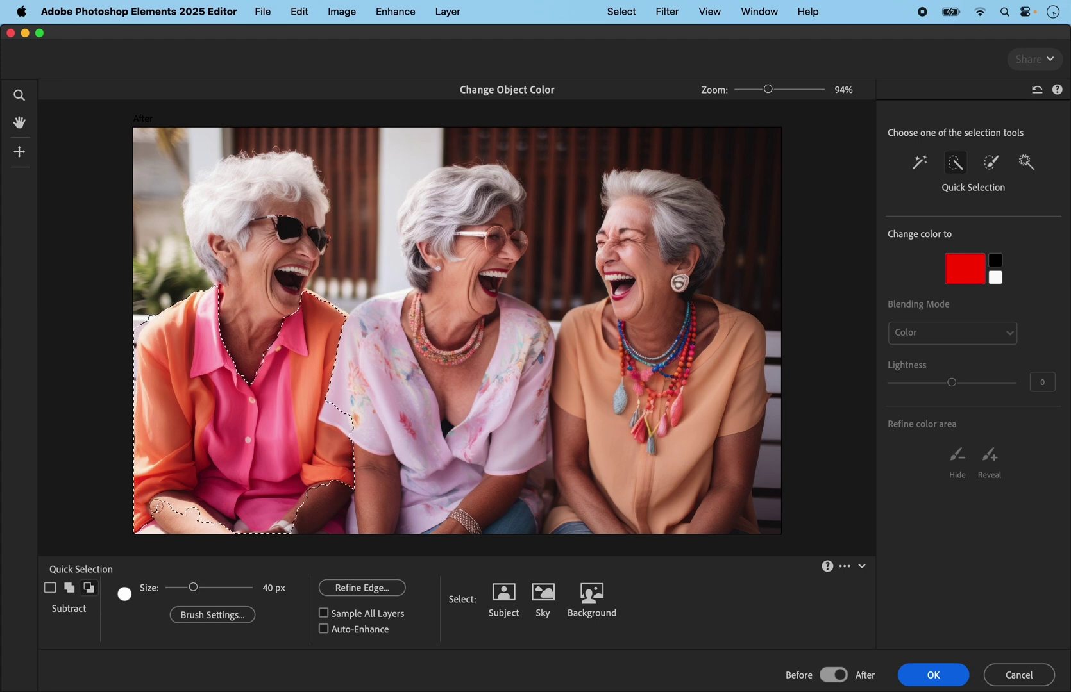
pyautogui.click(184, 511)
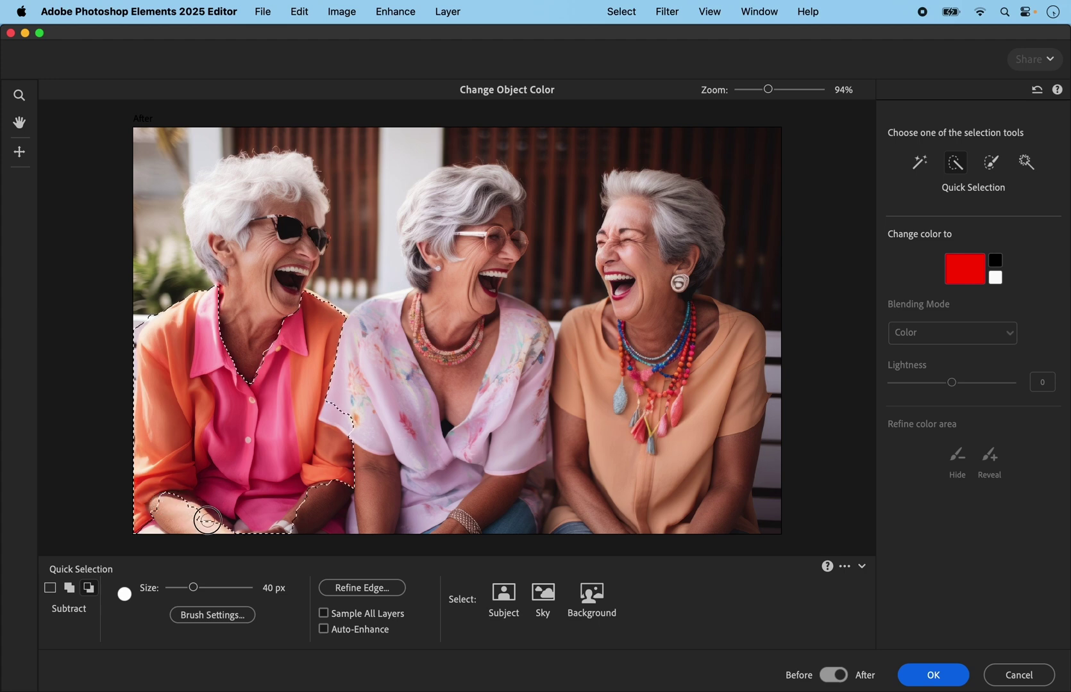
pyautogui.moveTo(179, 504)
pyautogui.mouseDown()
pyautogui.moveTo(167, 502)
pyautogui.moveTo(223, 525)
pyautogui.mouseUp()
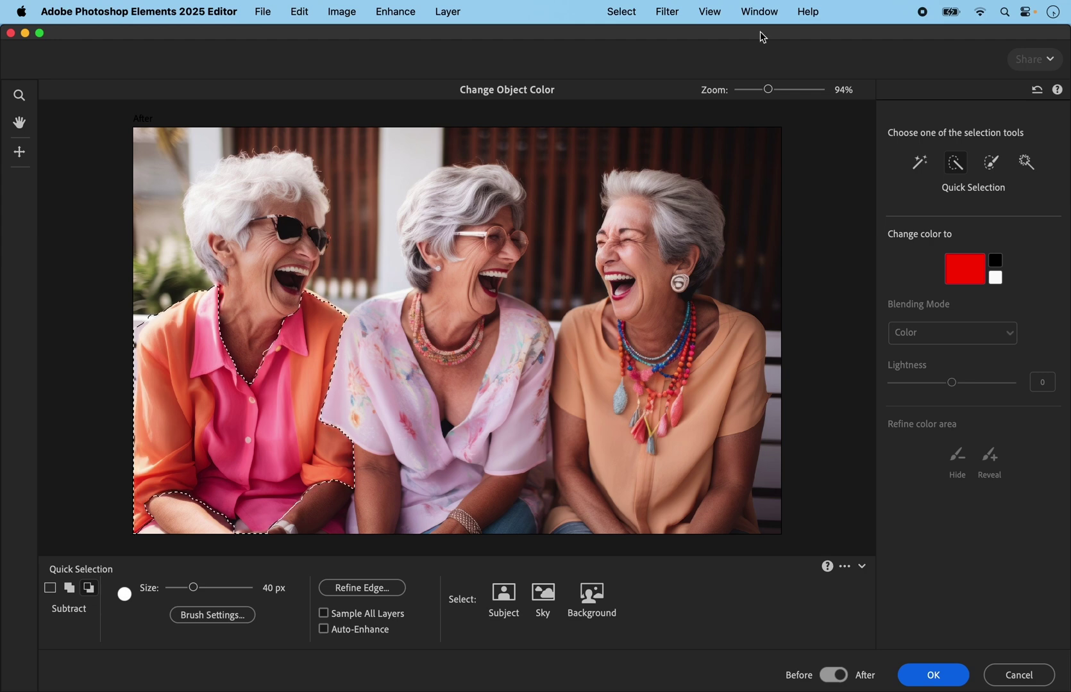
# Sample the right woman's peach top and adjust the recolor target to tan c1845f.
pyautogui.click(964, 273)
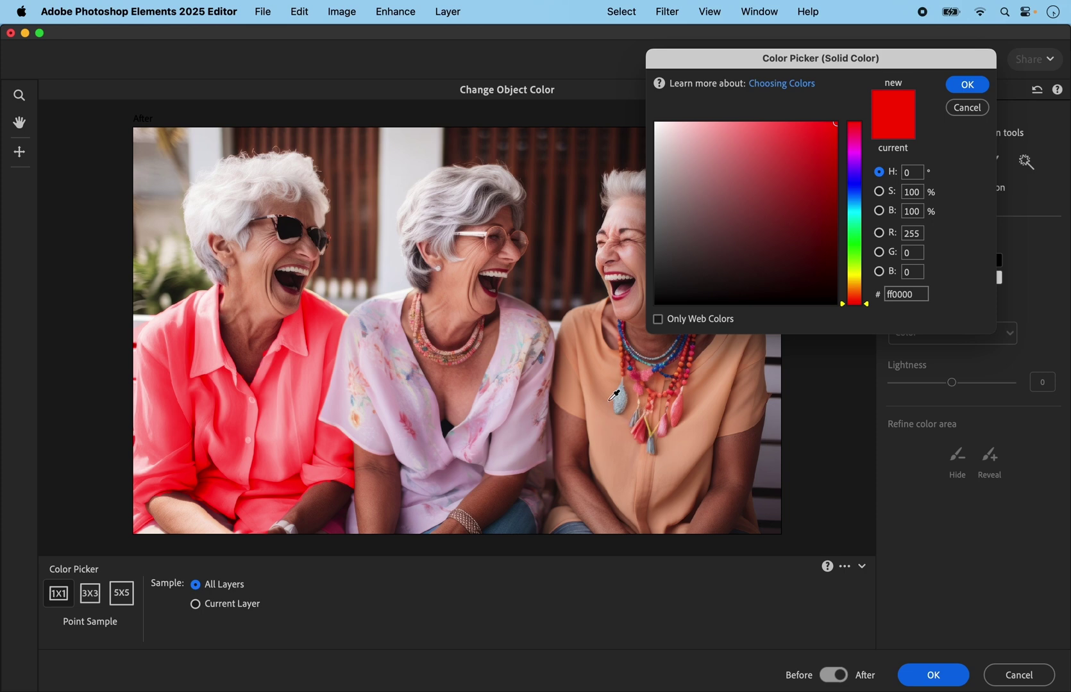
pyautogui.click(717, 379)
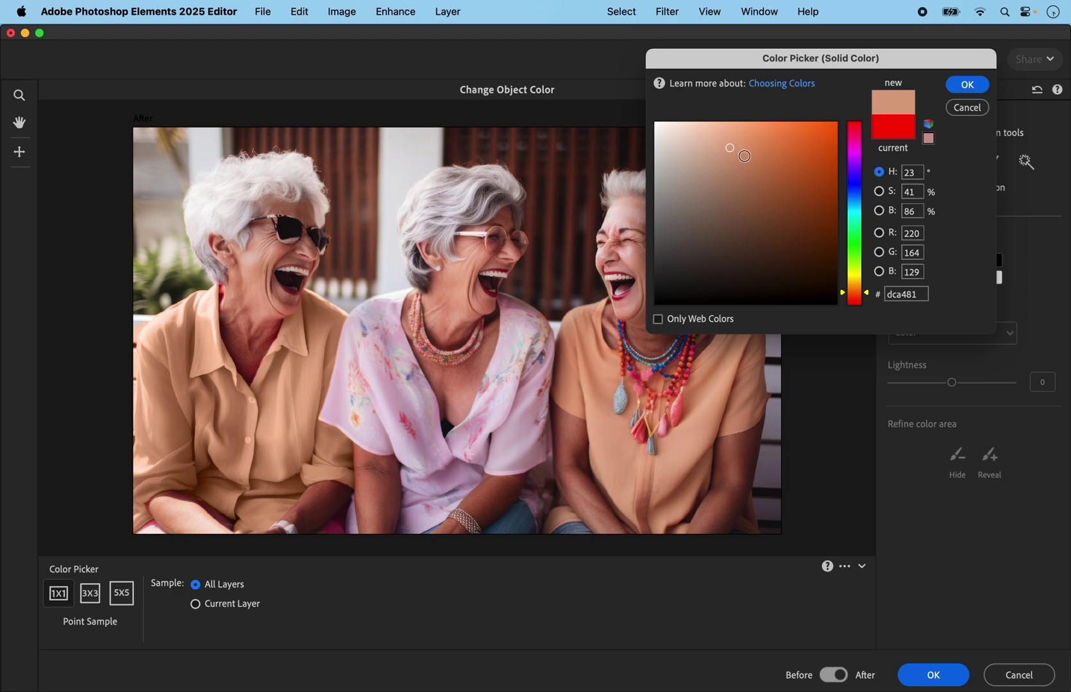
pyautogui.click(743, 156)
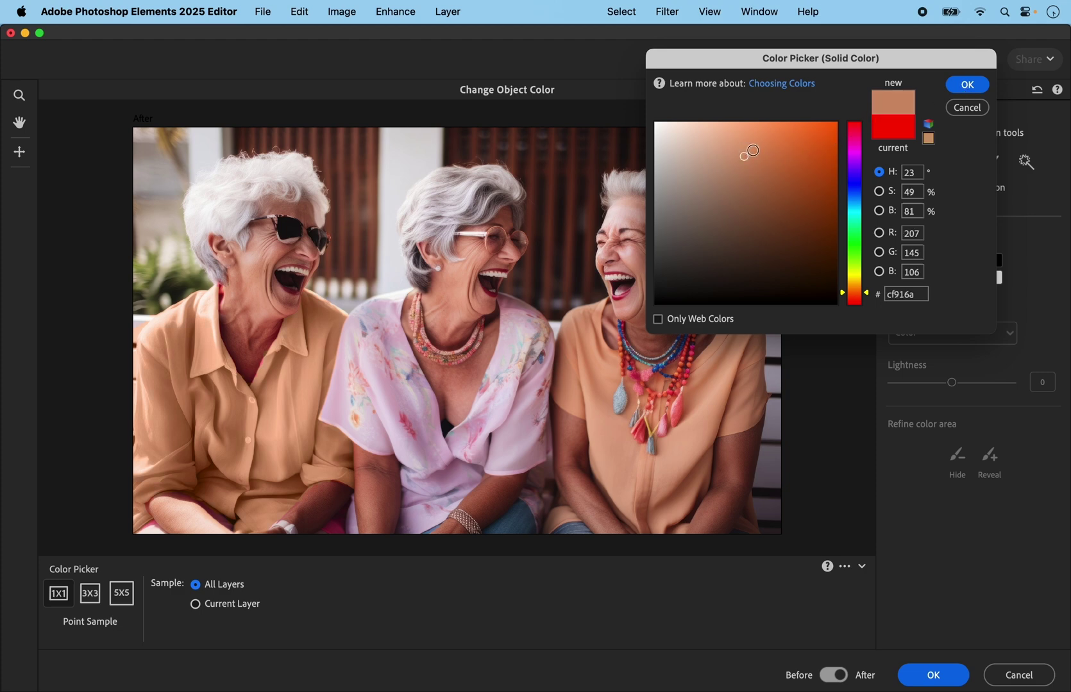
pyautogui.click(753, 150)
pyautogui.click(747, 167)
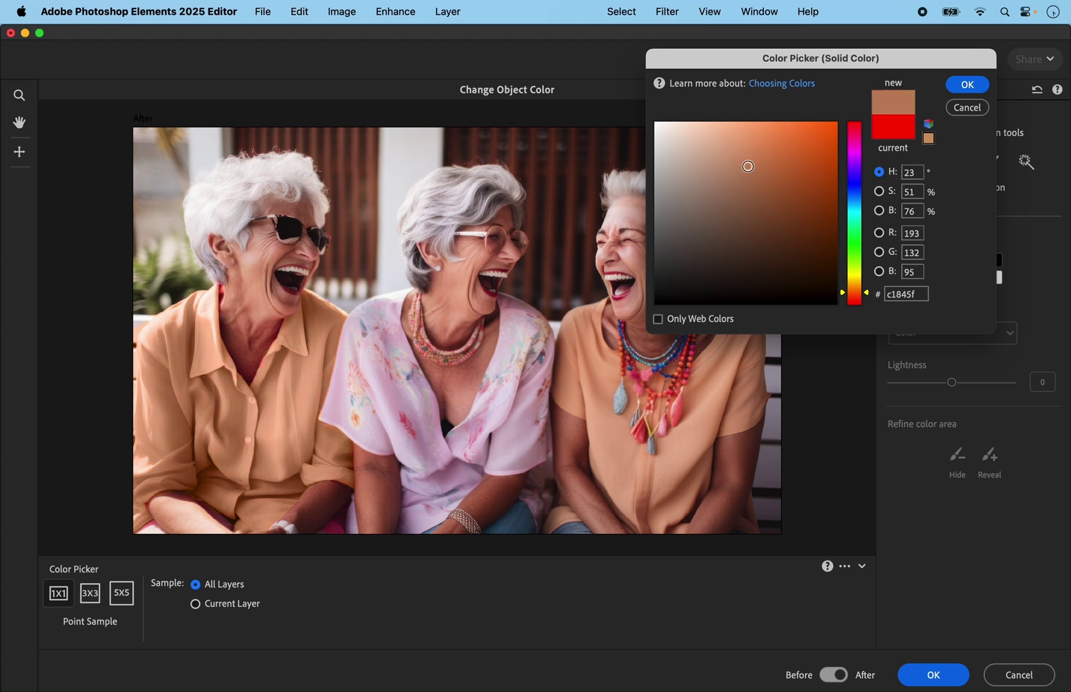
pyautogui.click(954, 86)
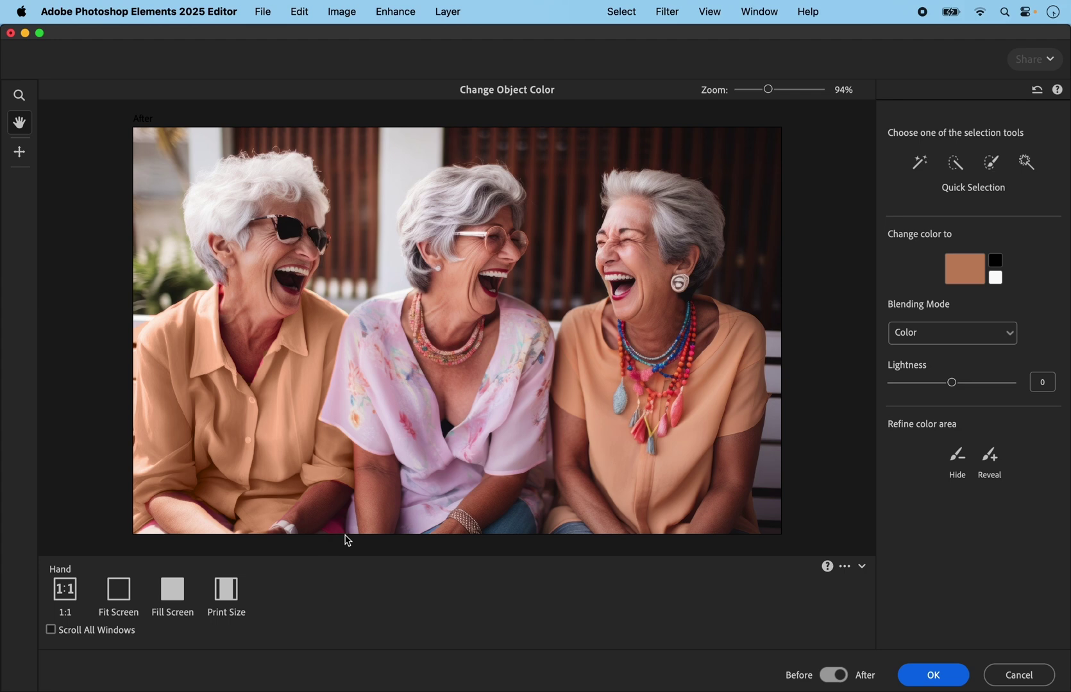
# Apply the tan shirt recolour and flatten the image into a single Background layer.
pyautogui.click(927, 679)
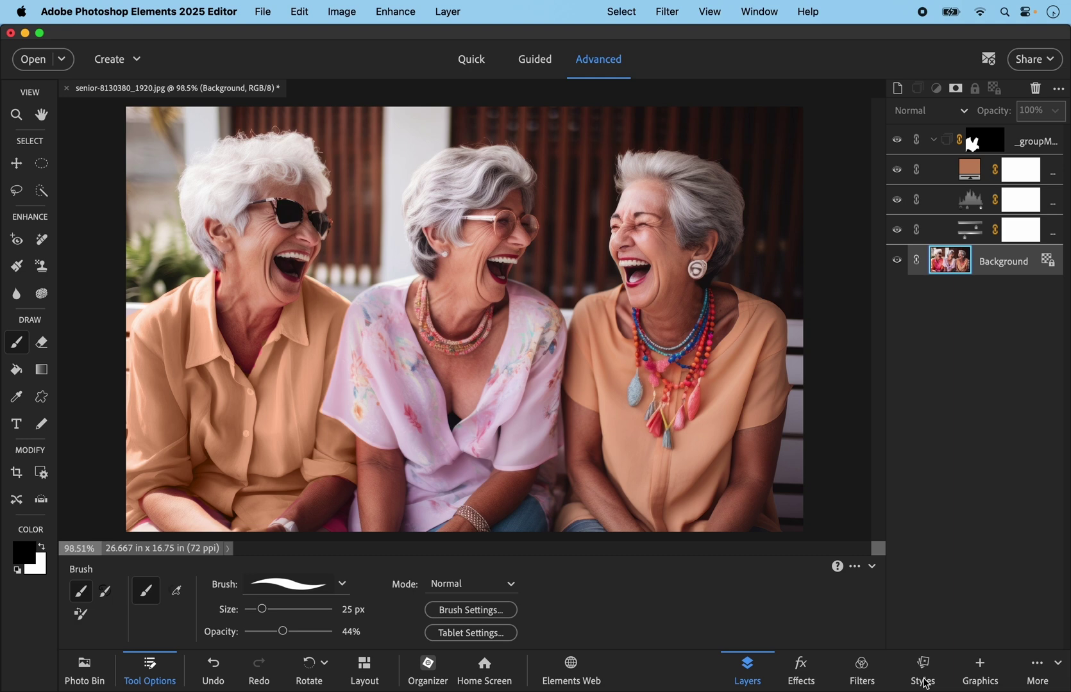
pyautogui.click(448, 11)
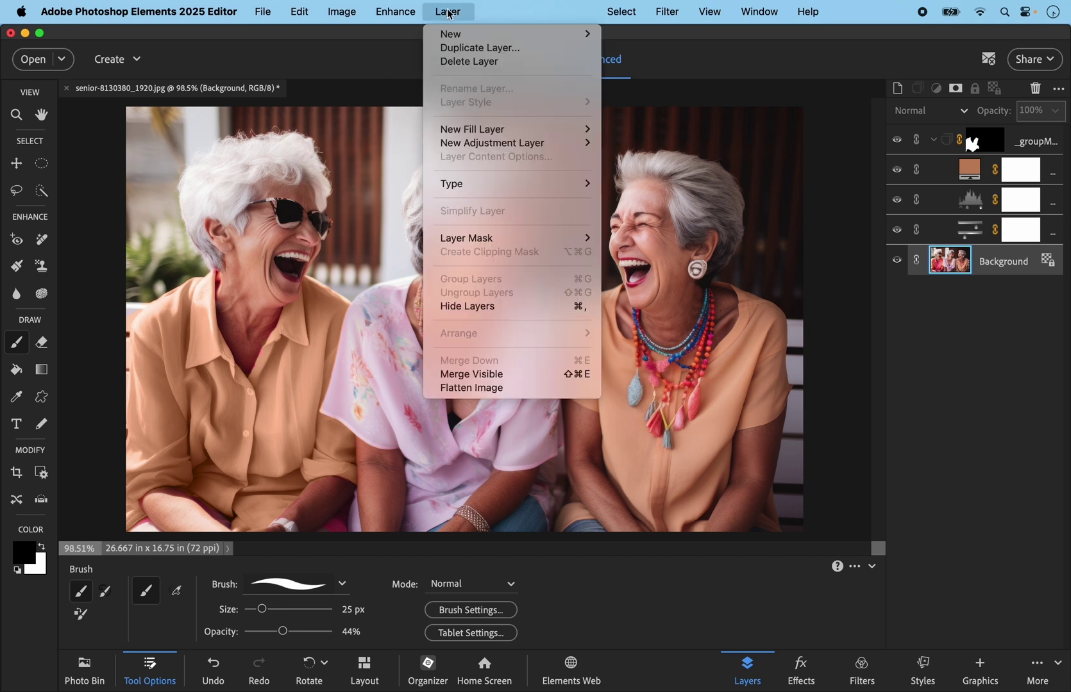
pyautogui.click(475, 389)
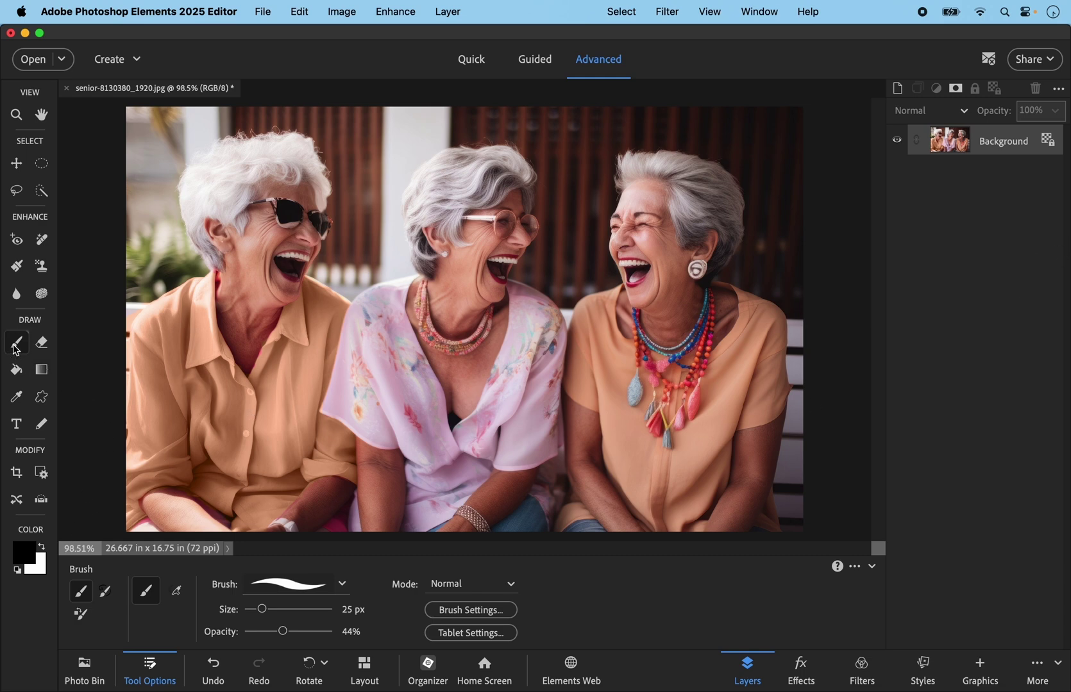
pyautogui.click(24, 552)
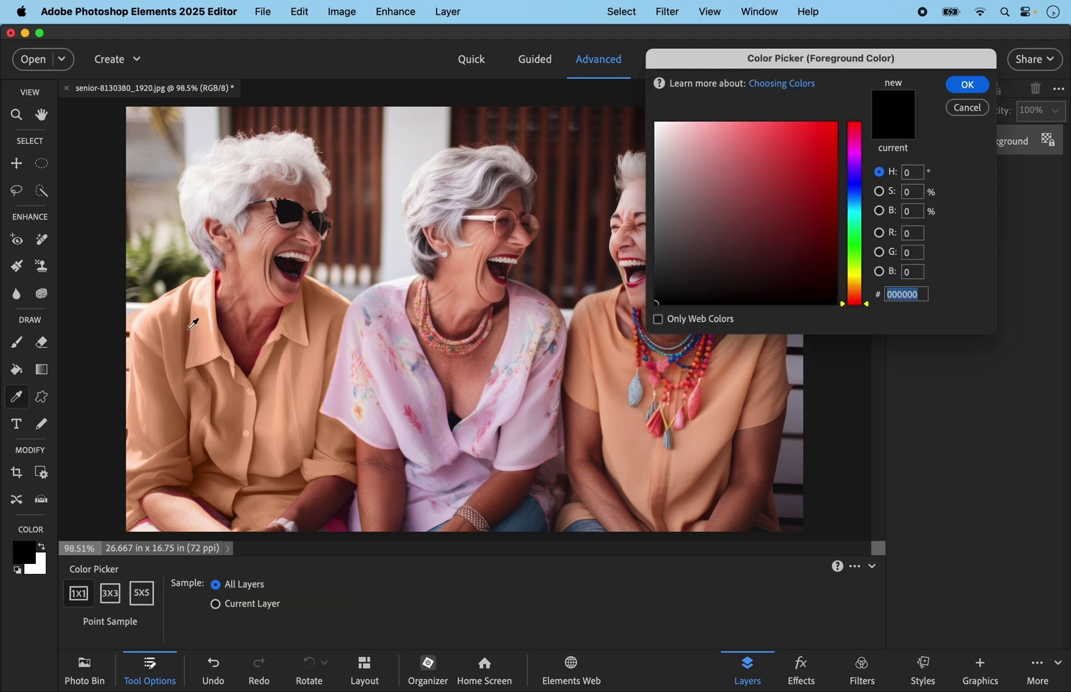
# Sample the skin tone e5a488 from the left woman's neck as the foreground colour.
pyautogui.click(226, 278)
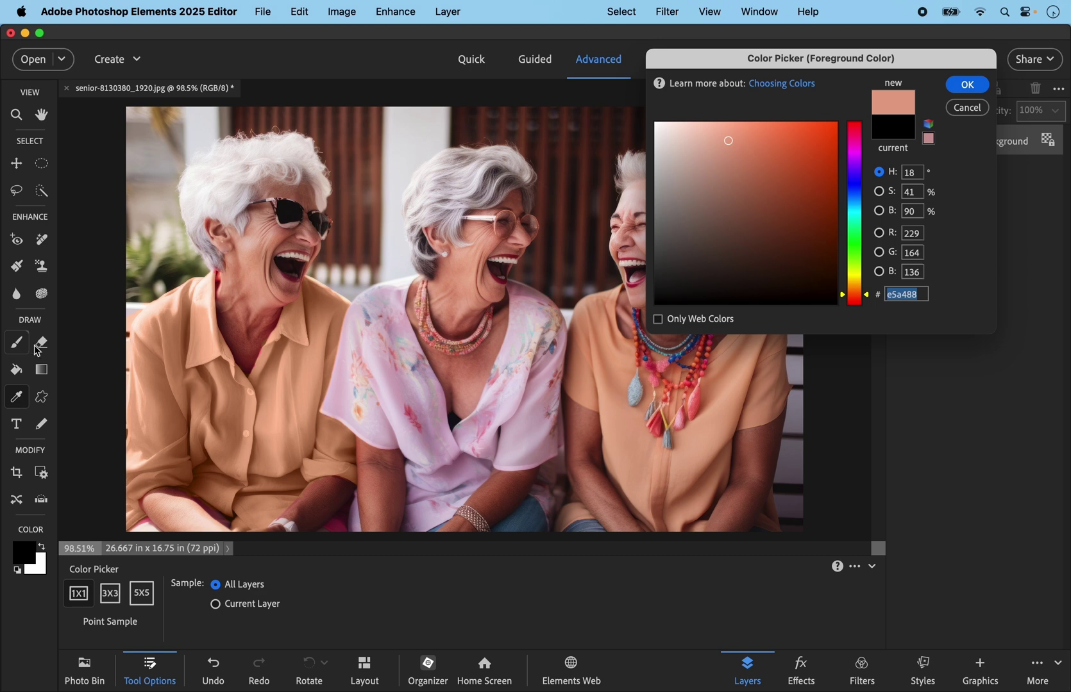
pyautogui.click(968, 85)
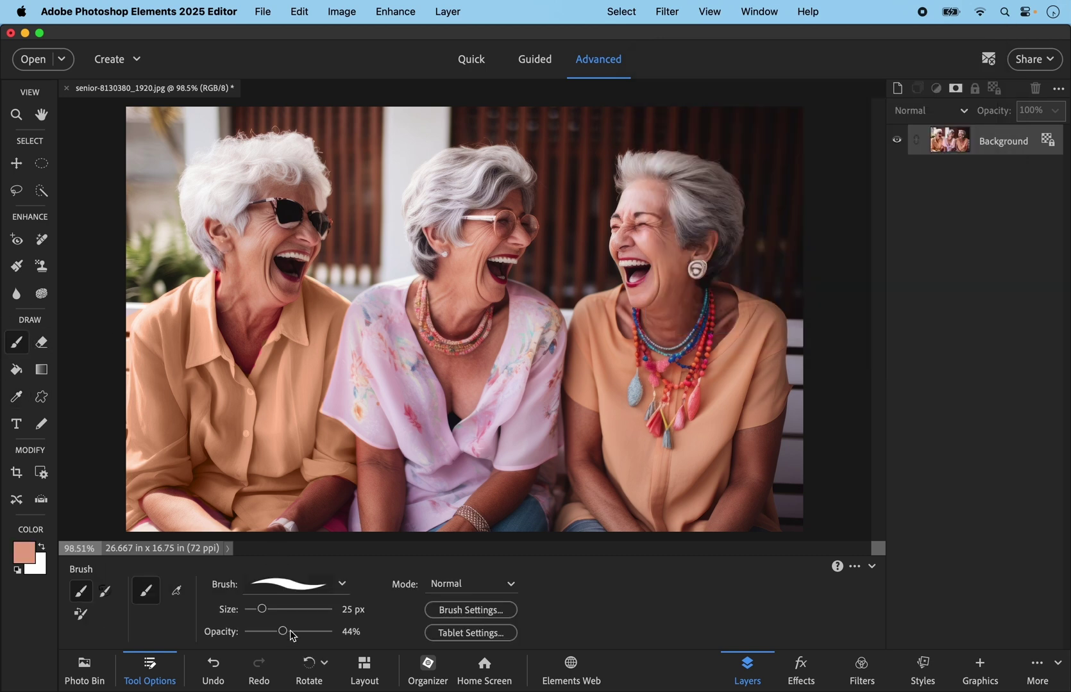
# Paint two faint e5a488 strokes down the woman's neck at 41% brush opacity.
pyautogui.moveTo(286, 635); pyautogui.dragTo(279, 635)
pyautogui.moveTo(222, 277); pyautogui.dragTo(224, 295)
pyautogui.moveTo(219, 274); pyautogui.dragTo(224, 307)
pyautogui.click(19, 556)
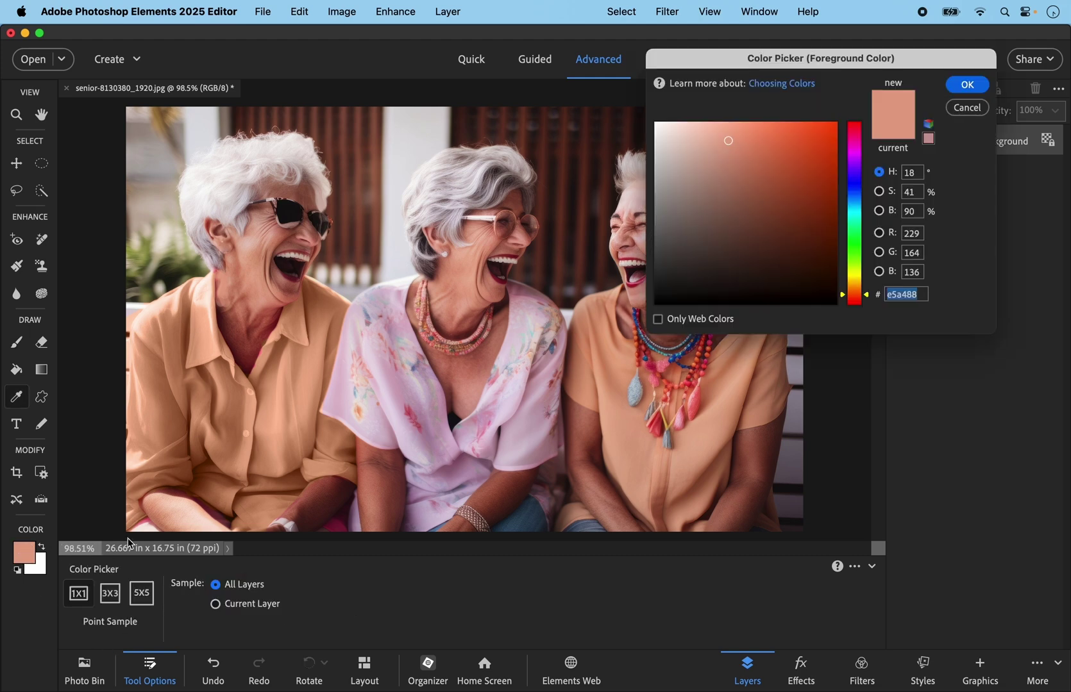
# Sample the pale tone f7eae2 near the photo's bottom-left as the foreground colour.
pyautogui.click(147, 530)
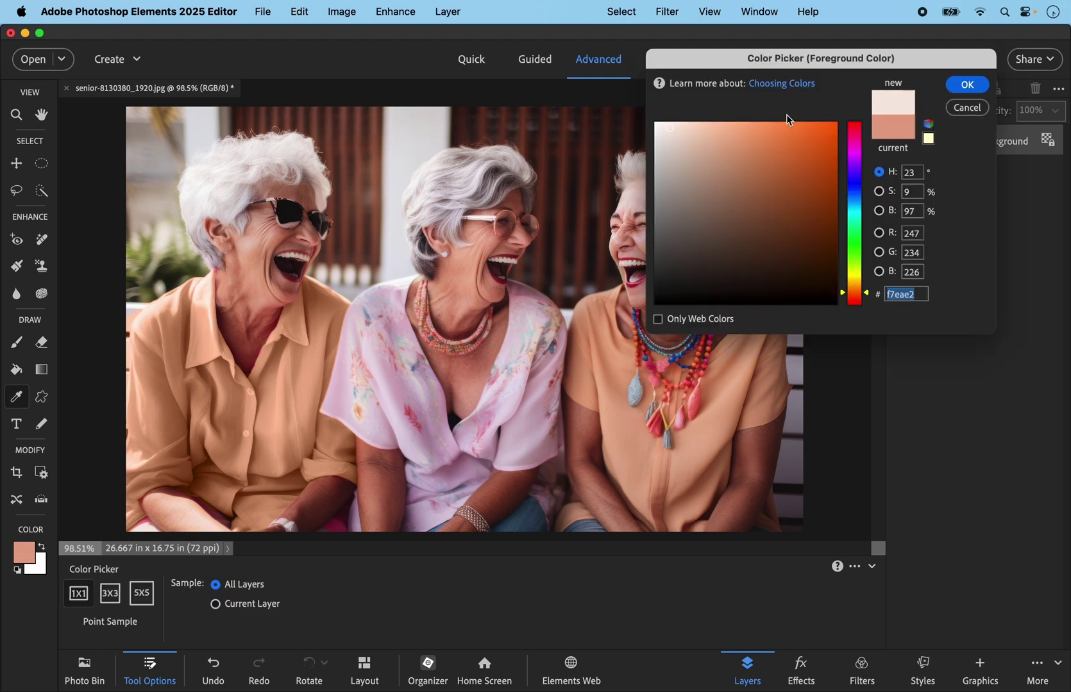
pyautogui.click(964, 85)
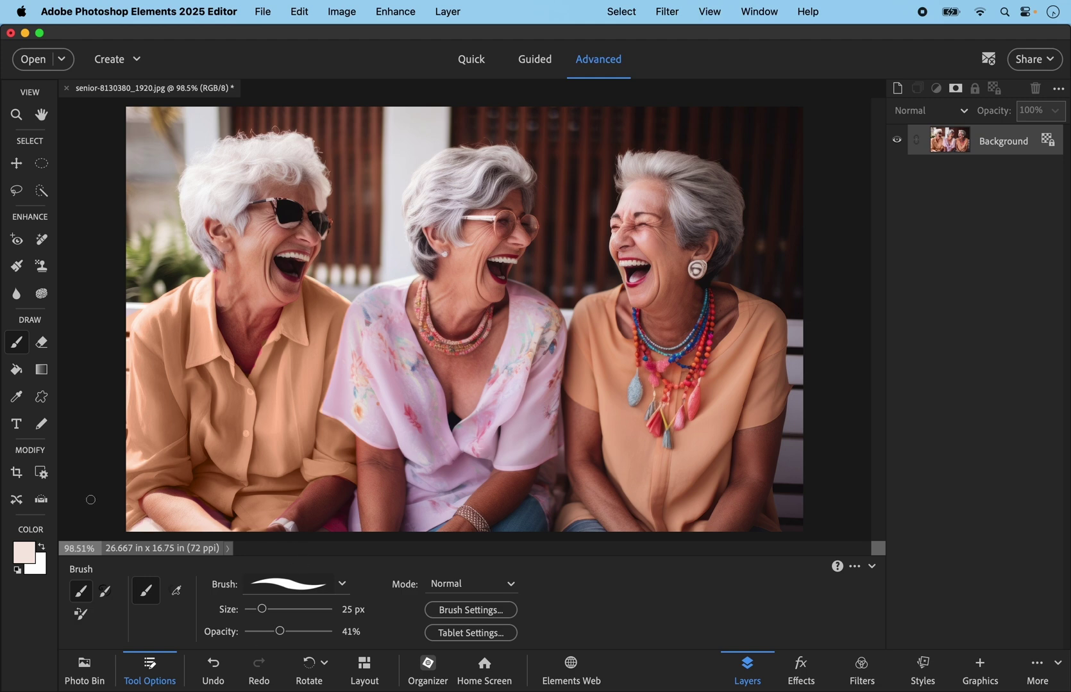
# Sample the brown skin tone be815c as foreground colour and dab it along the photo's bottom edge.
pyautogui.click(24, 555)
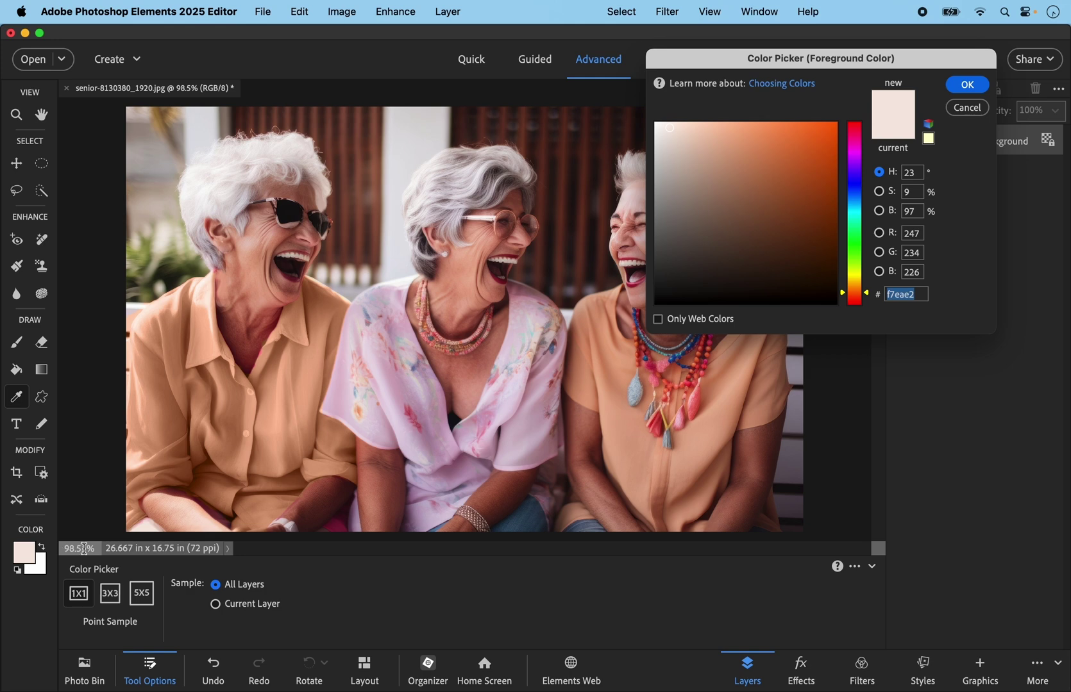
pyautogui.click(283, 505)
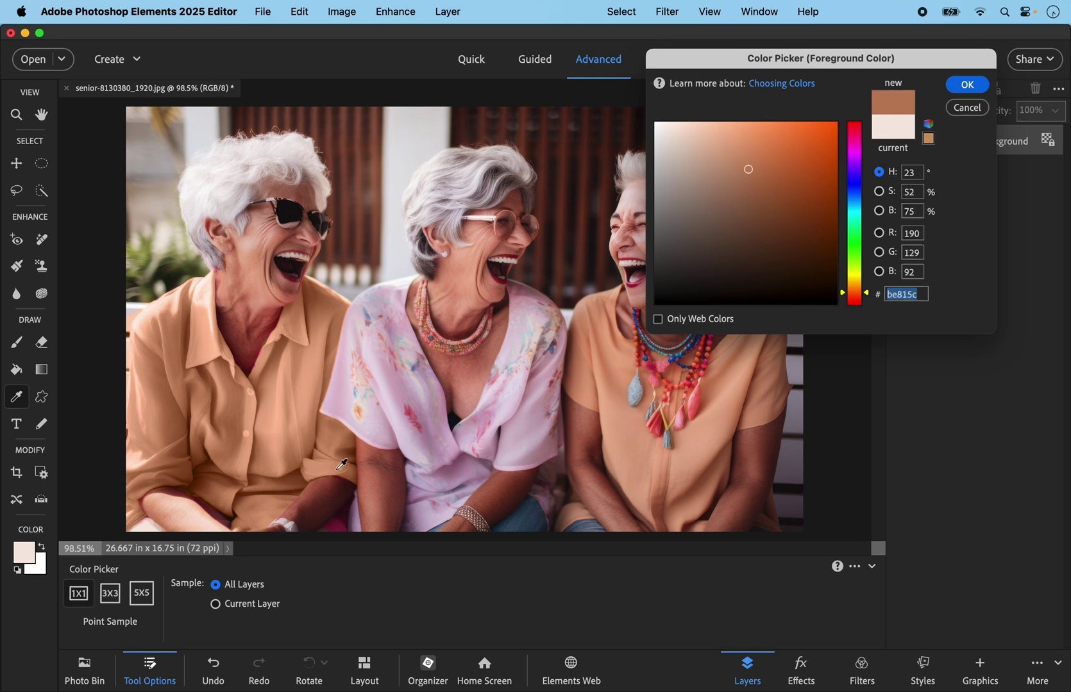
pyautogui.click(981, 84)
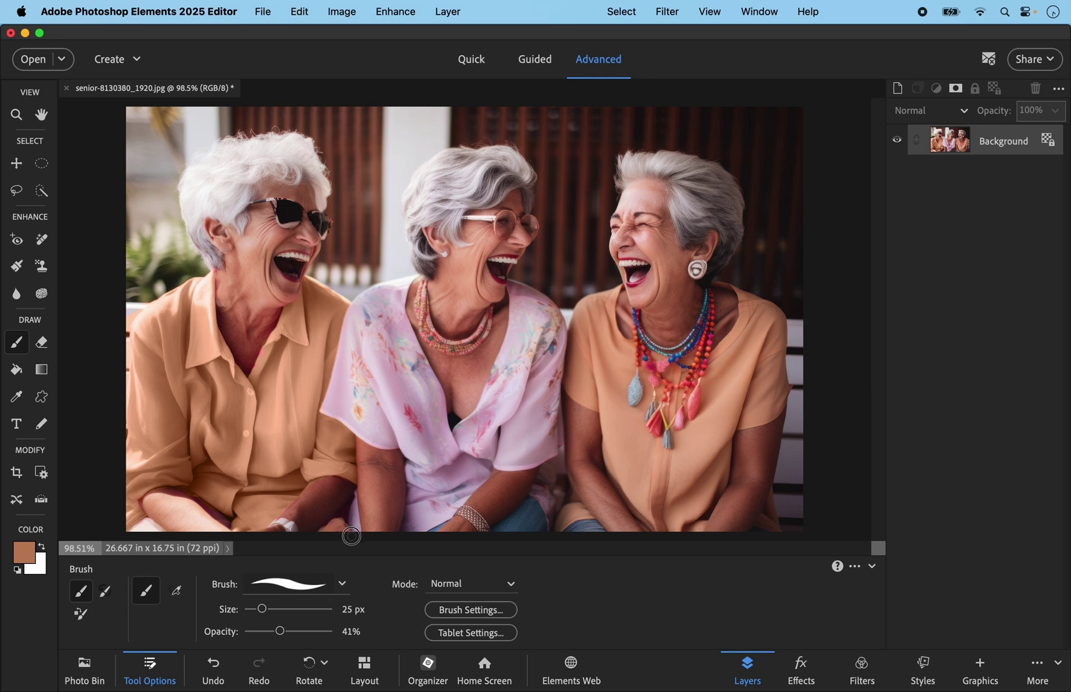
pyautogui.moveTo(350, 527); pyautogui.dragTo(343, 528)
# Undo the brown dab at the photo's bottom edge and repaint it.
pyautogui.press('super+z')
pyautogui.press('super+z')
pyautogui.click(342, 528)
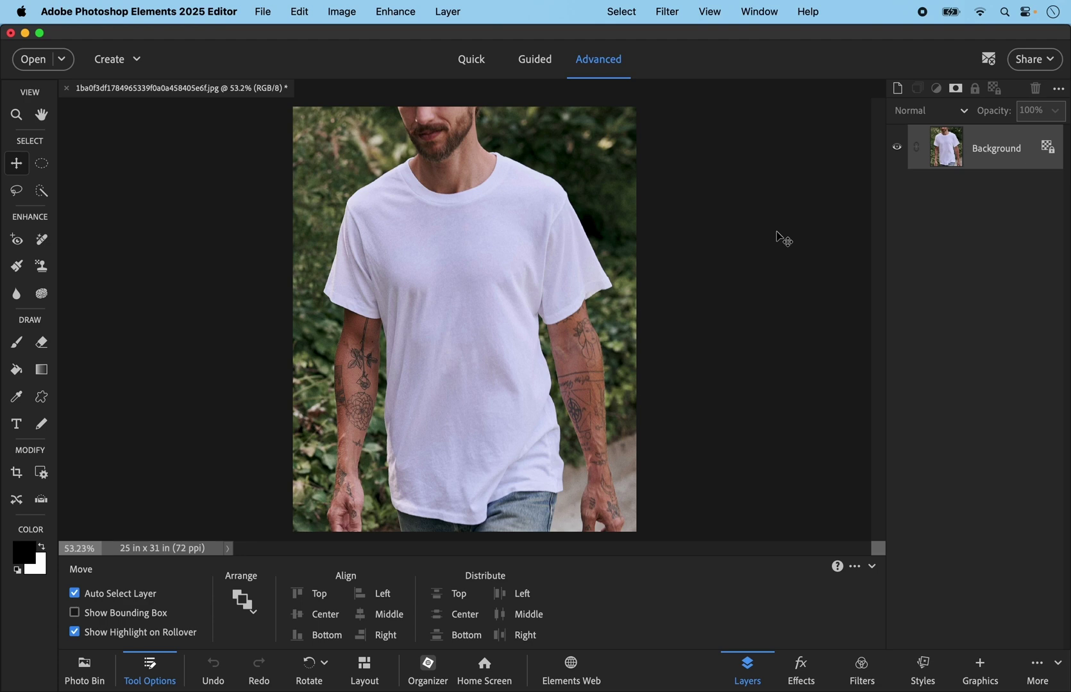
# Bring up the Enhance menu over the white t-shirt photo.
pyautogui.click(394, 13)
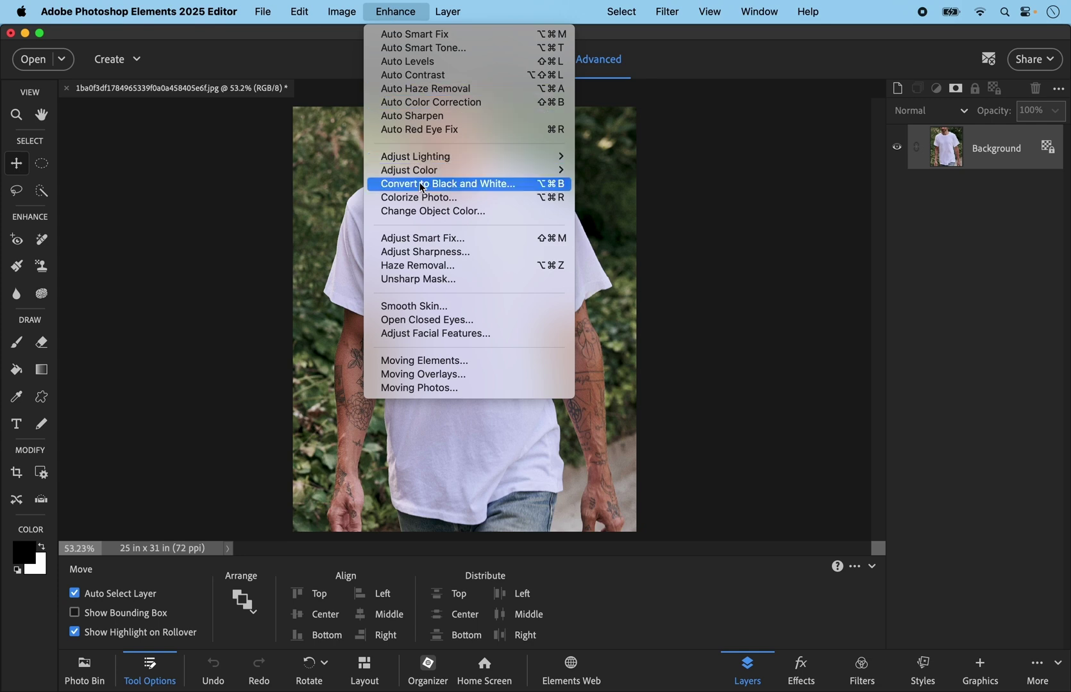
# In Change Object Color, quick-select the whole white t-shirt using a 125 px brush.
pyautogui.click(425, 211)
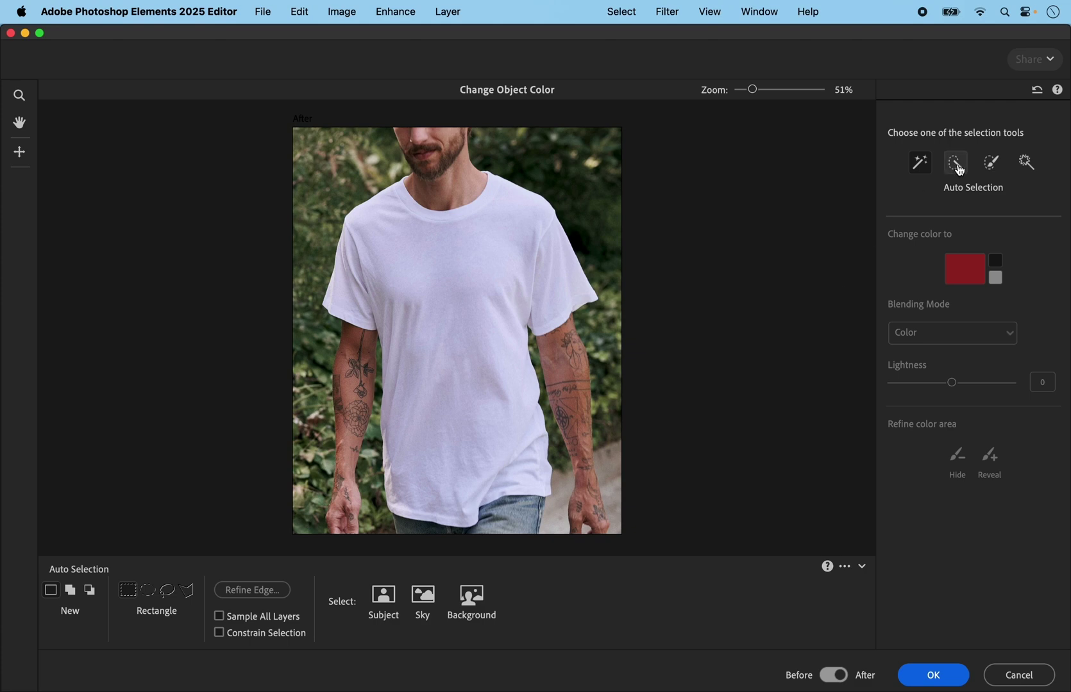
pyautogui.click(955, 163)
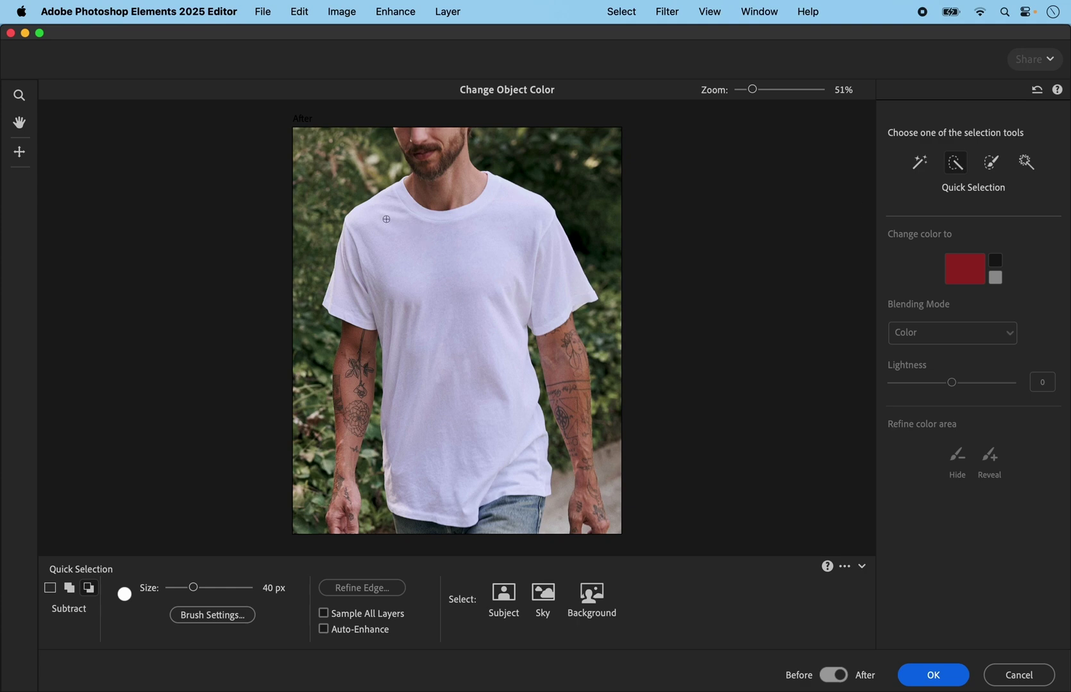
pyautogui.press(']')
pyautogui.press(']')
pyautogui.press(']')
pyautogui.press(']')
pyautogui.press(']')
pyautogui.press(']')
pyautogui.press(']')
pyautogui.moveTo(384, 186)
pyautogui.mouseDown()
pyautogui.moveTo(396, 213)
pyautogui.moveTo(508, 215)
pyautogui.moveTo(521, 225)
pyautogui.moveTo(467, 331)
pyautogui.moveTo(489, 378)
pyautogui.moveTo(487, 369)
pyautogui.mouseUp()
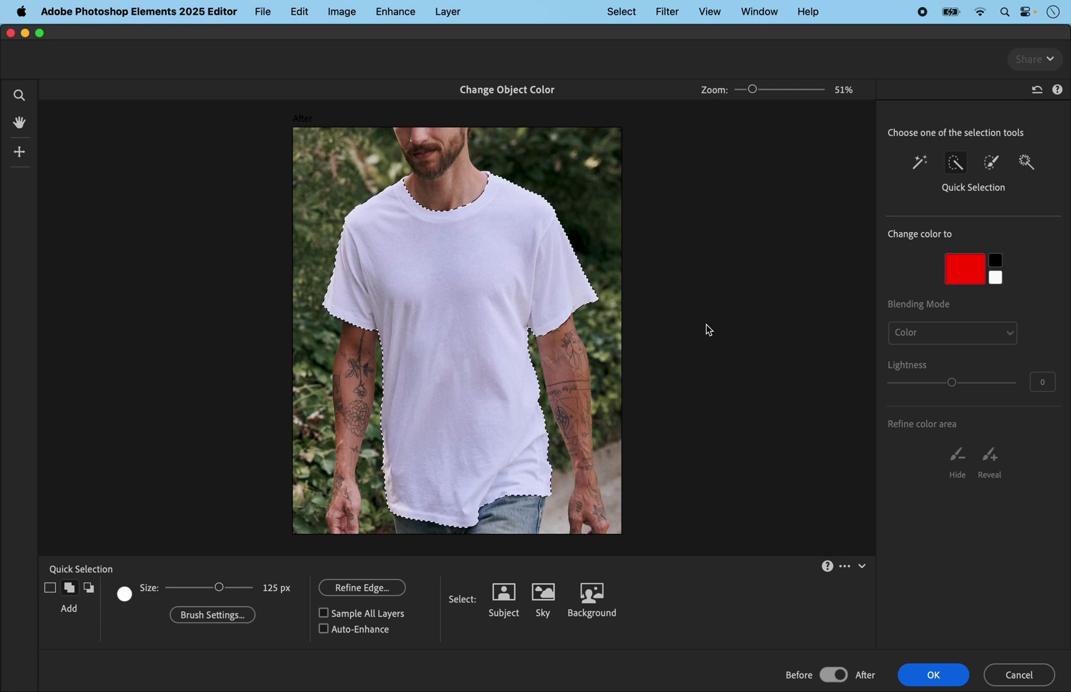
# Set the t-shirt's replacement colour to pure blue 0006ff.
pyautogui.click(967, 275)
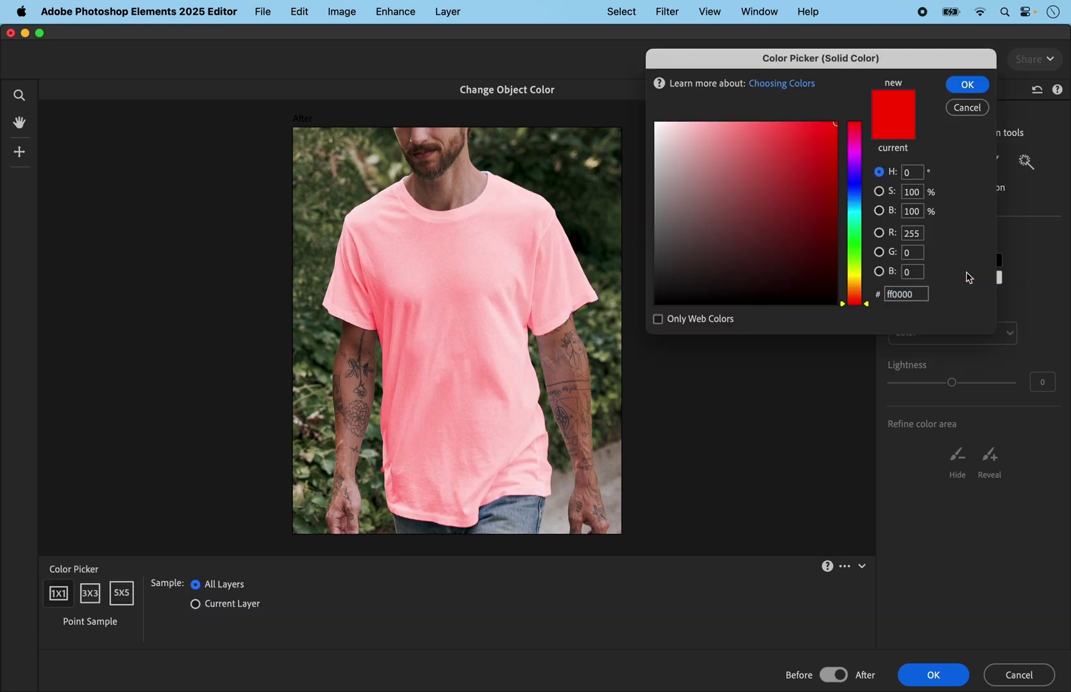
pyautogui.click(857, 186)
pyautogui.click(967, 86)
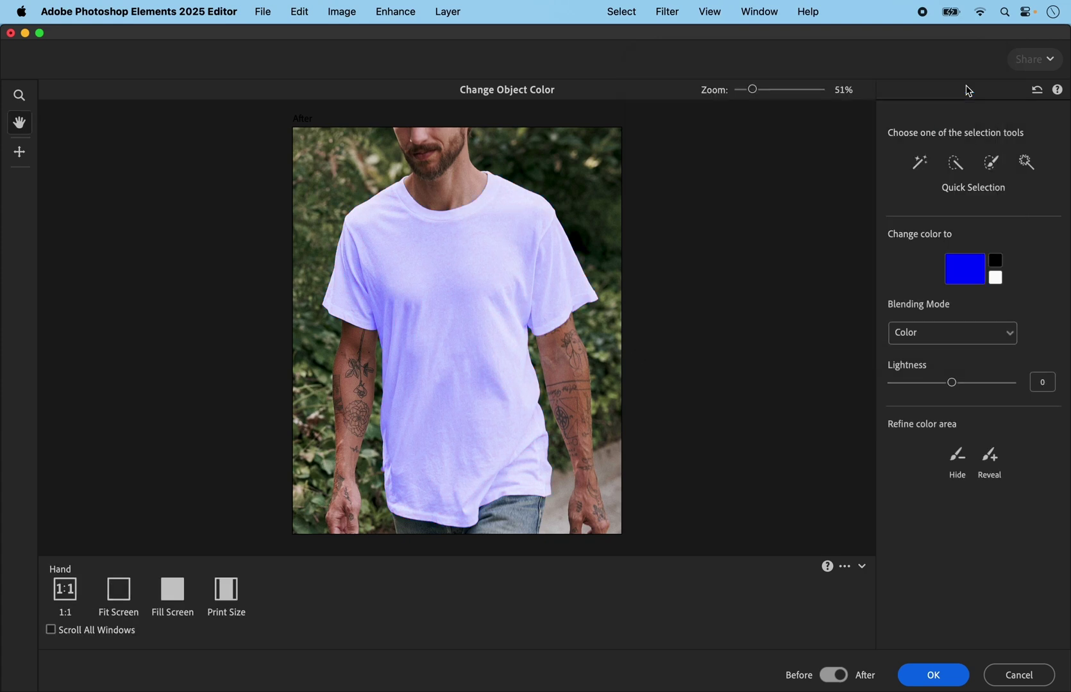
pyautogui.click(1011, 334)
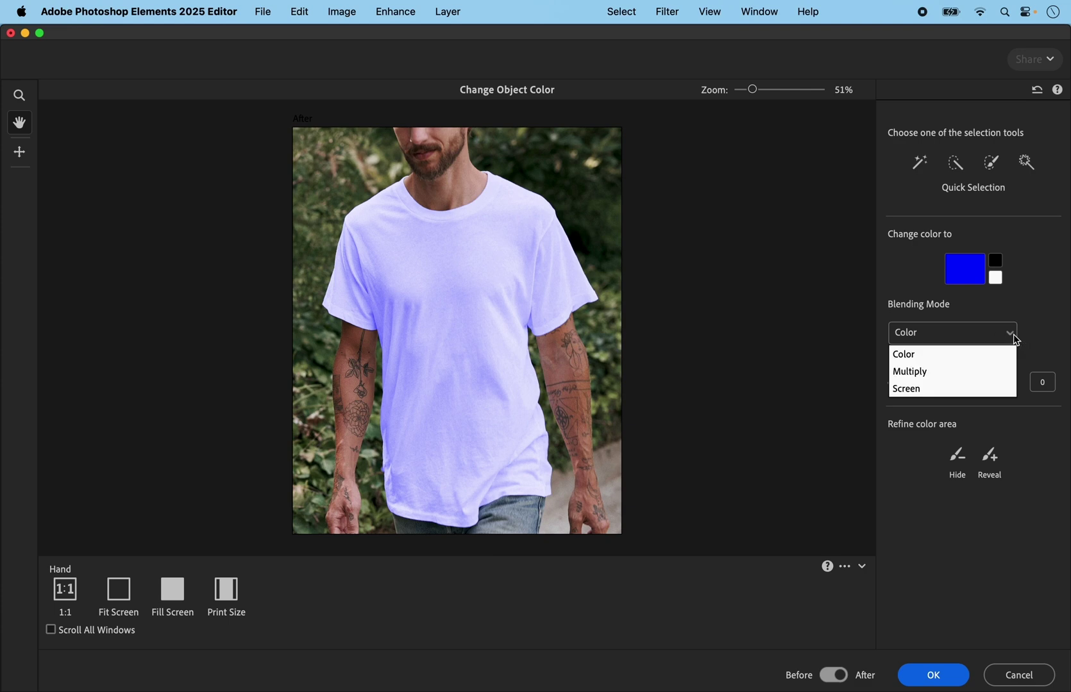
# Use Multiply blending and Lightness -25 for a deep blue shirt, then apply the change.
pyautogui.click(900, 371)
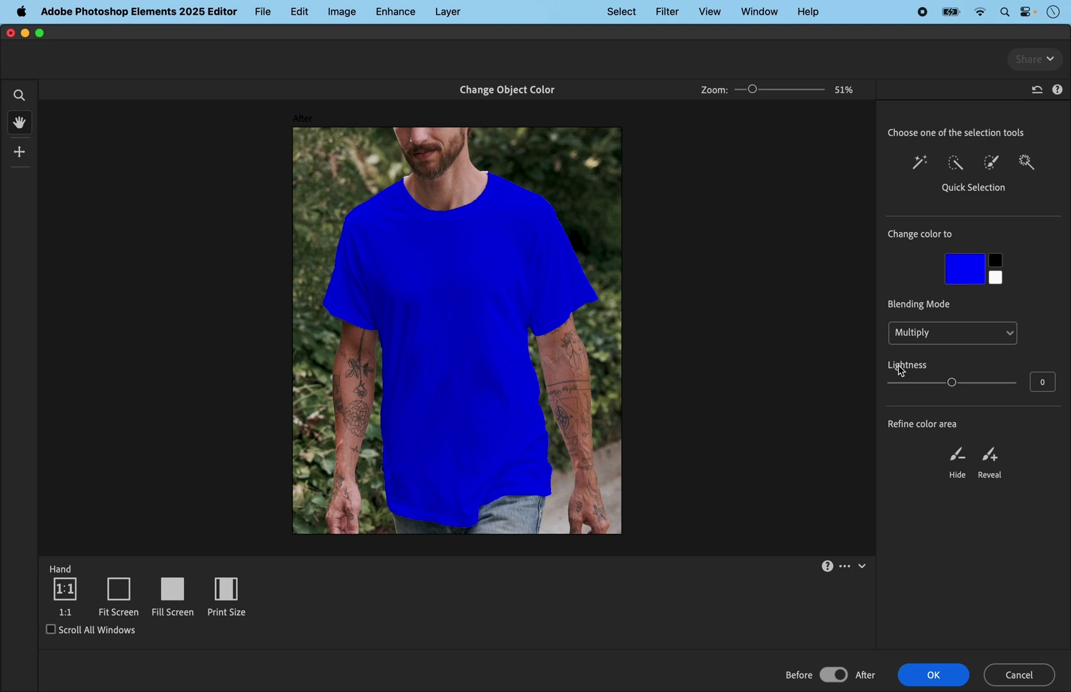
pyautogui.moveTo(953, 383); pyautogui.dragTo(992, 387)
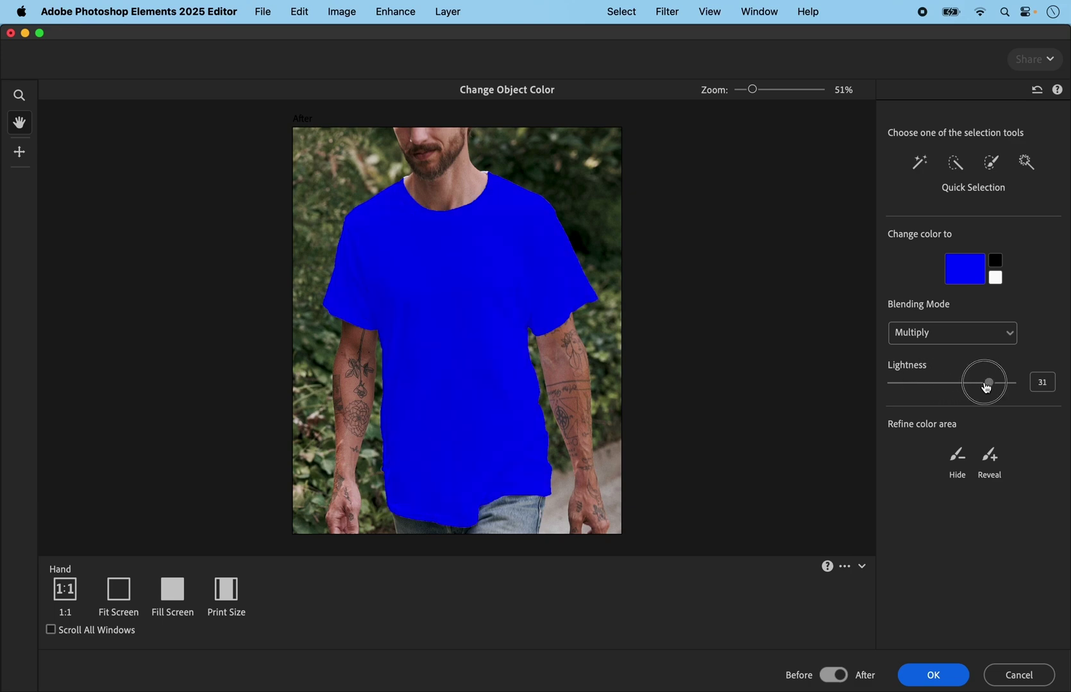
pyautogui.moveTo(986, 388); pyautogui.dragTo(925, 387)
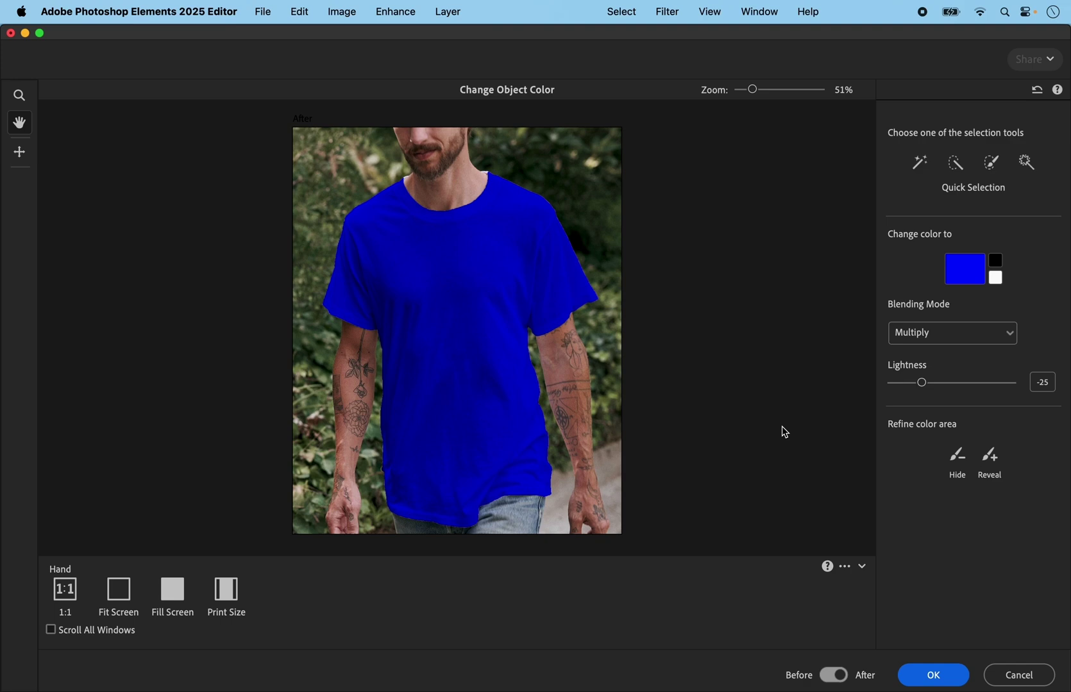
pyautogui.click(943, 682)
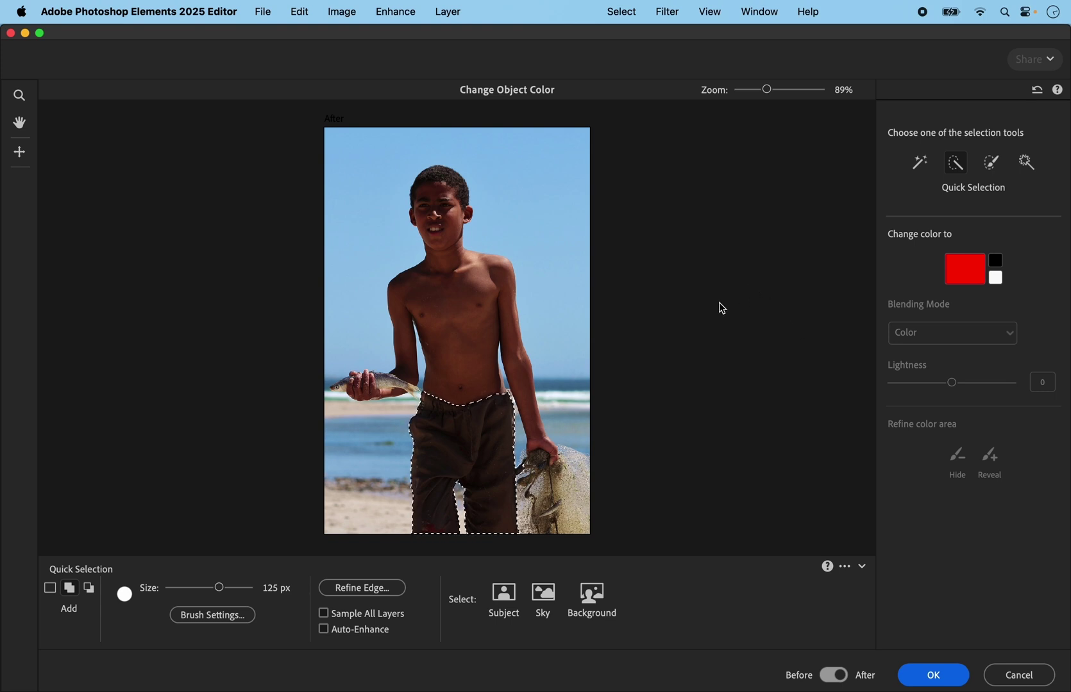
# Pick near-white faf5f5 as the boy's shorts' replacement colour.
pyautogui.click(967, 268)
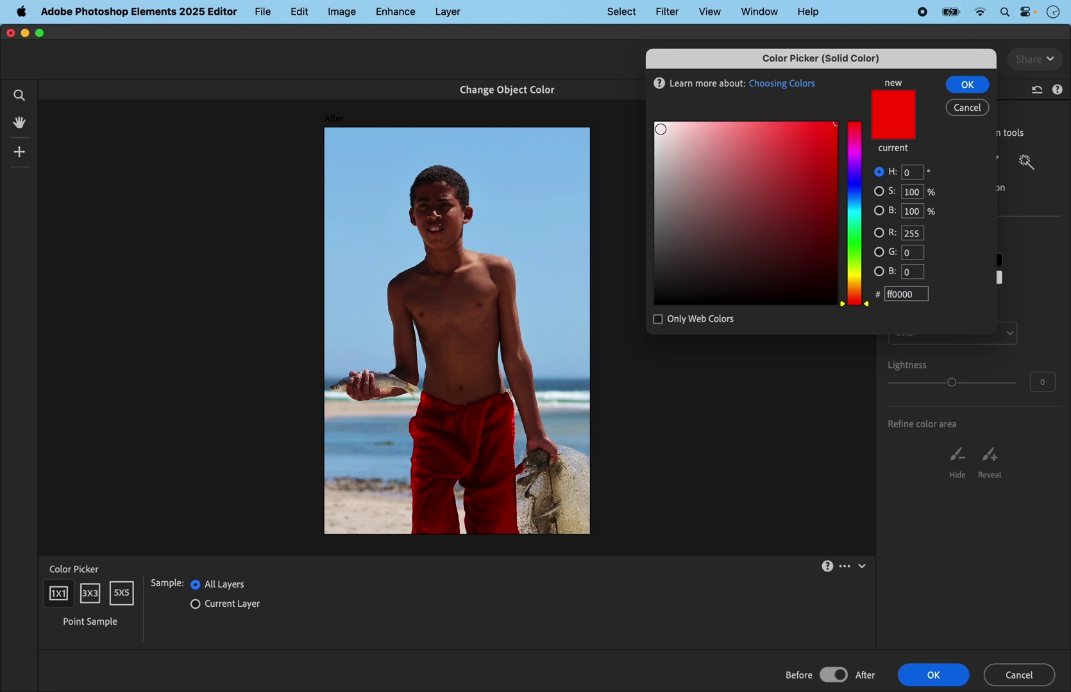
pyautogui.click(658, 125)
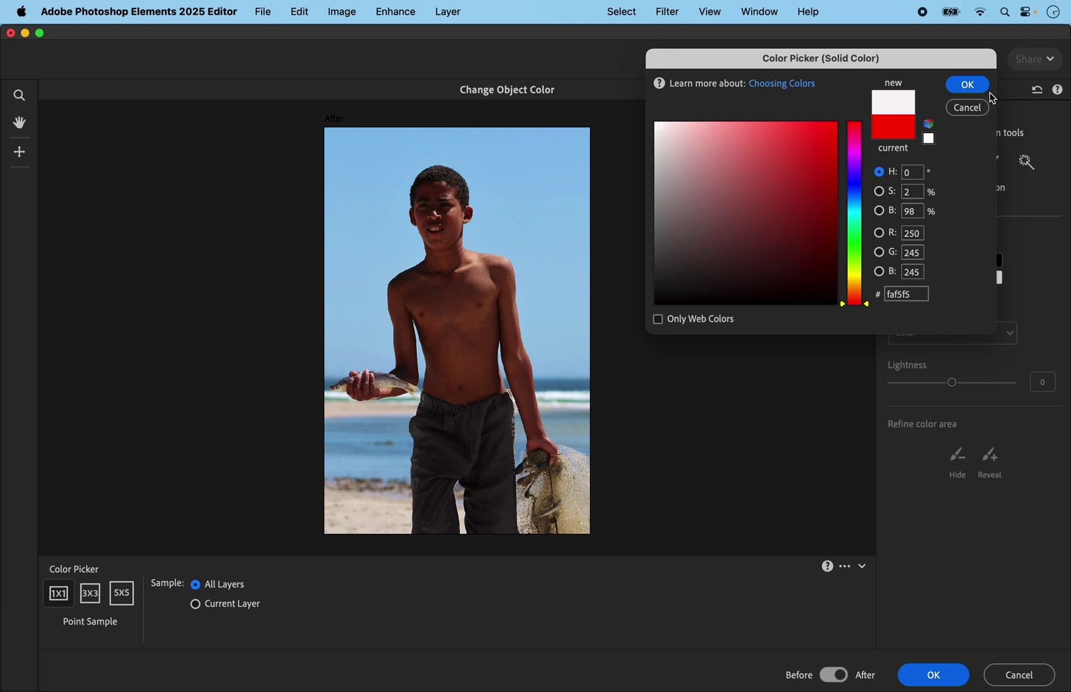
pyautogui.click(965, 85)
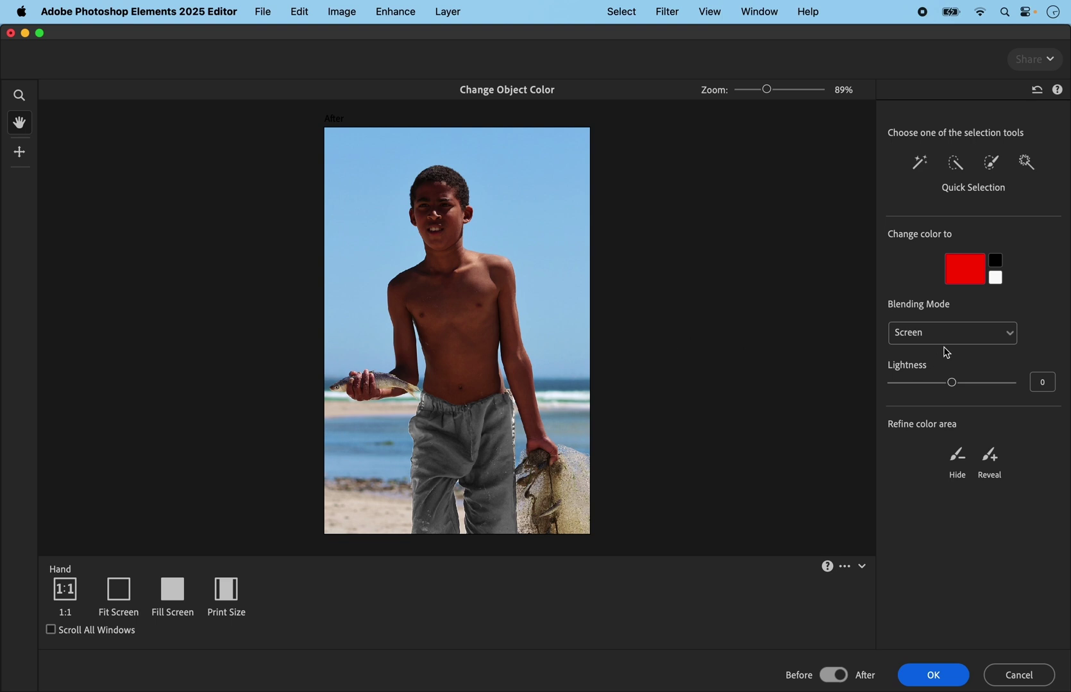
# Raise Lightness to 29 so the shorts preview near-white.
pyautogui.click(952, 384)
pyautogui.moveTo(954, 387); pyautogui.dragTo(988, 390)
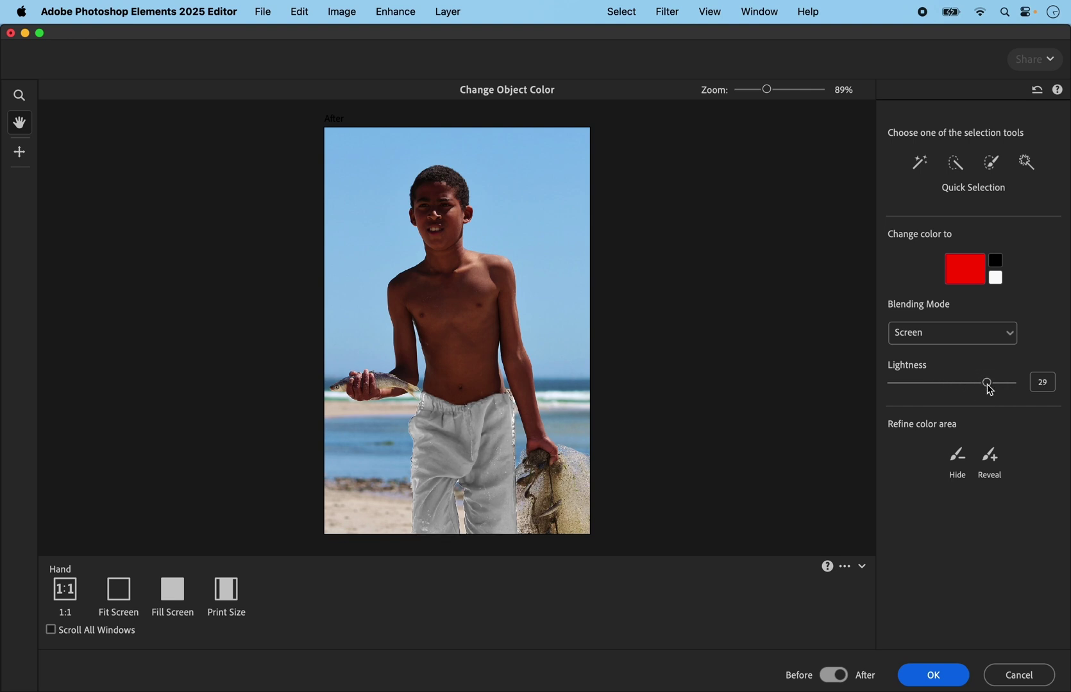